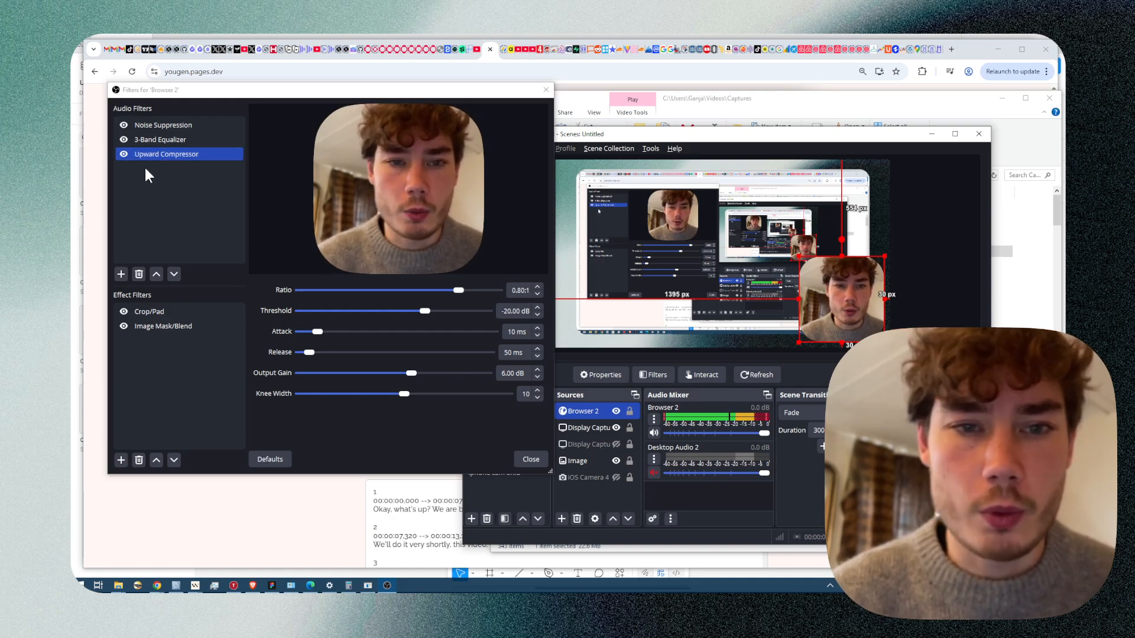
Turn off the Upward Compressor, 3-Band Equalizer and Noise Suppression audio filters of the Browser 2 source.
left_click(123, 141, "shift")
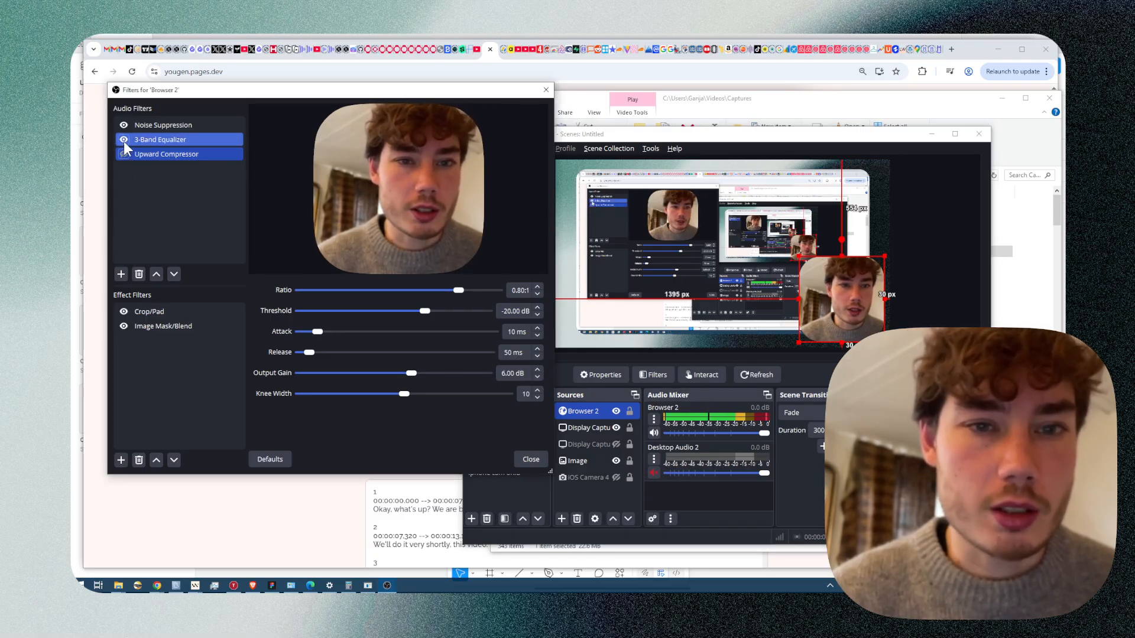
left_click(122, 141)
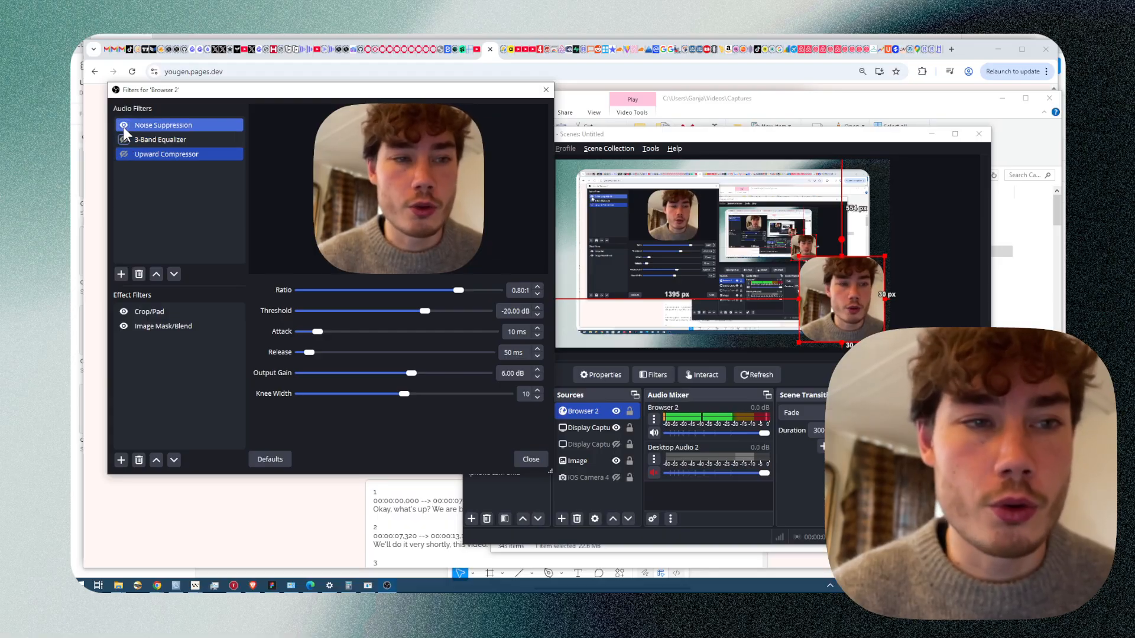
left_click(122, 126)
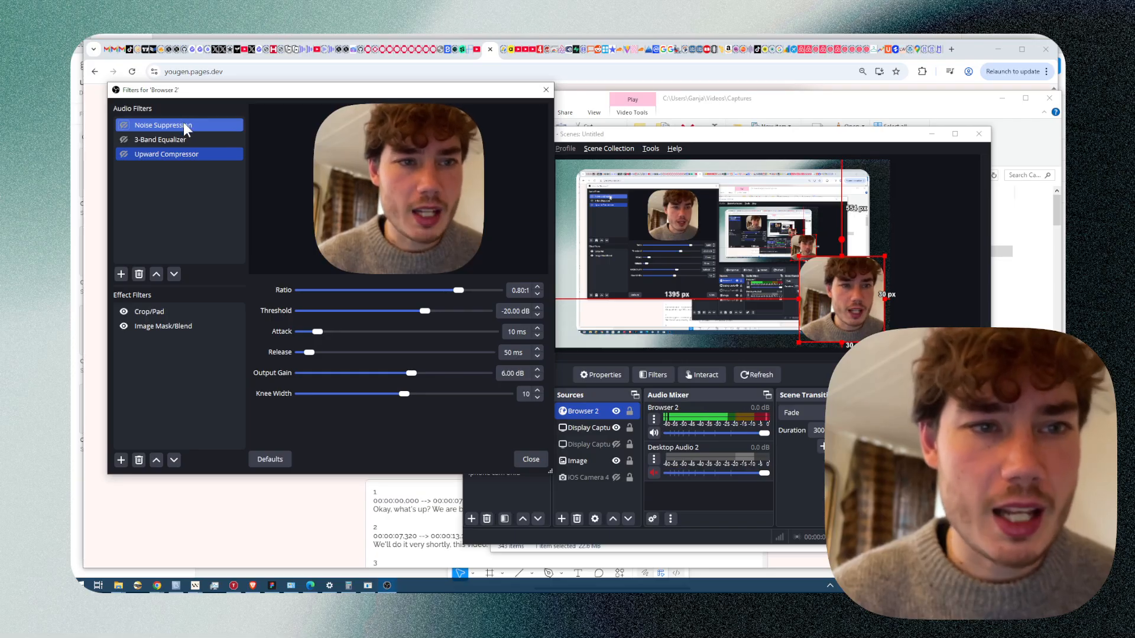
Check the available methods of the Noise Suppression filter and turn that filter on.
left_click(183, 122)
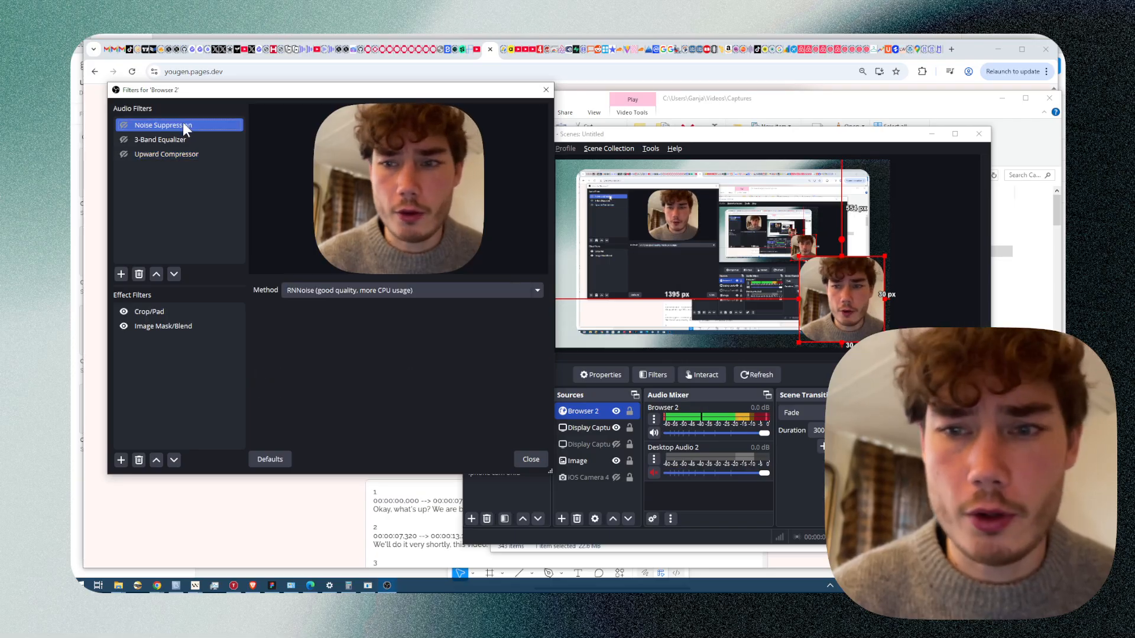
left_click(361, 294)
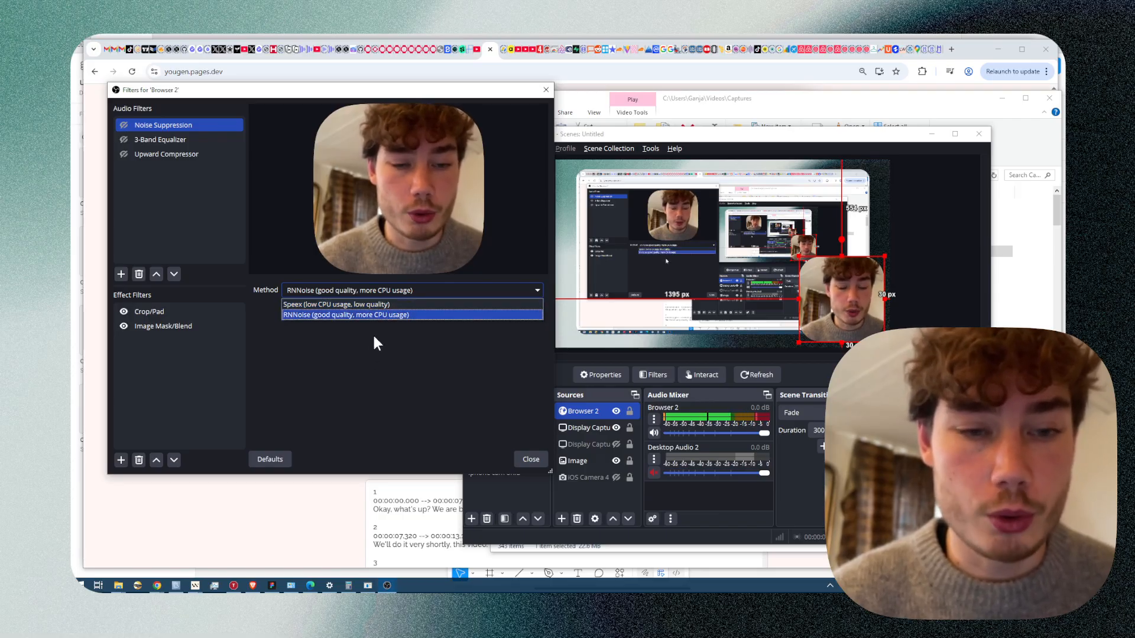
left_click(220, 101)
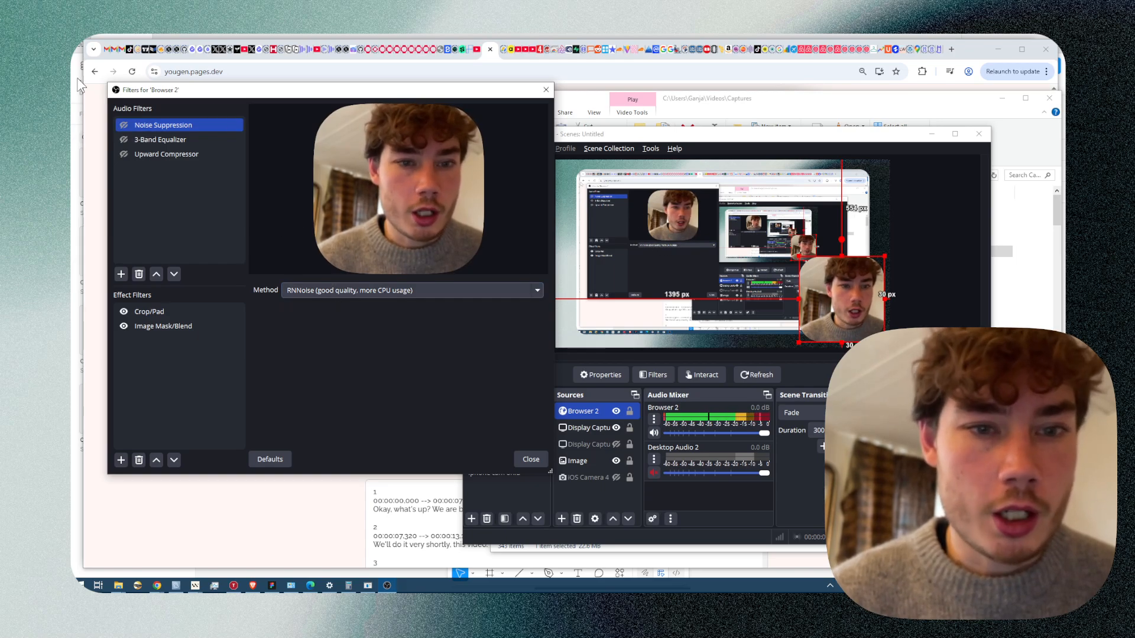
left_click(125, 124)
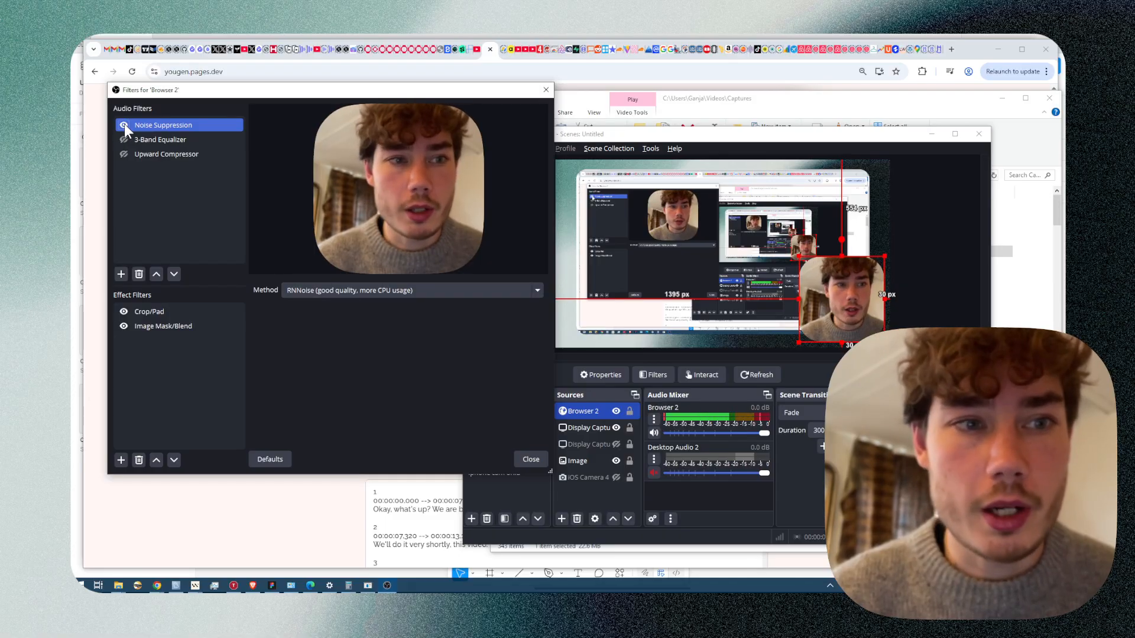
Switch the Noise Suppression method to Speex and try suppression levels of 0 dB, -31 dB and -60 dB.
left_click(376, 292)
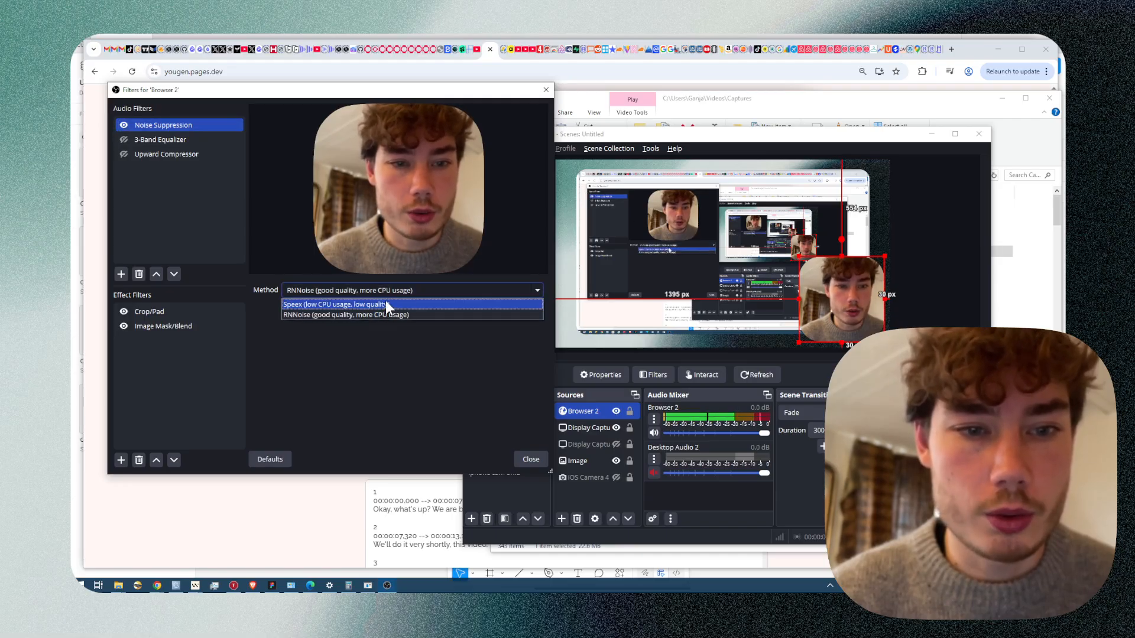
left_click(385, 304)
left_click_drag(407, 311, 501, 311)
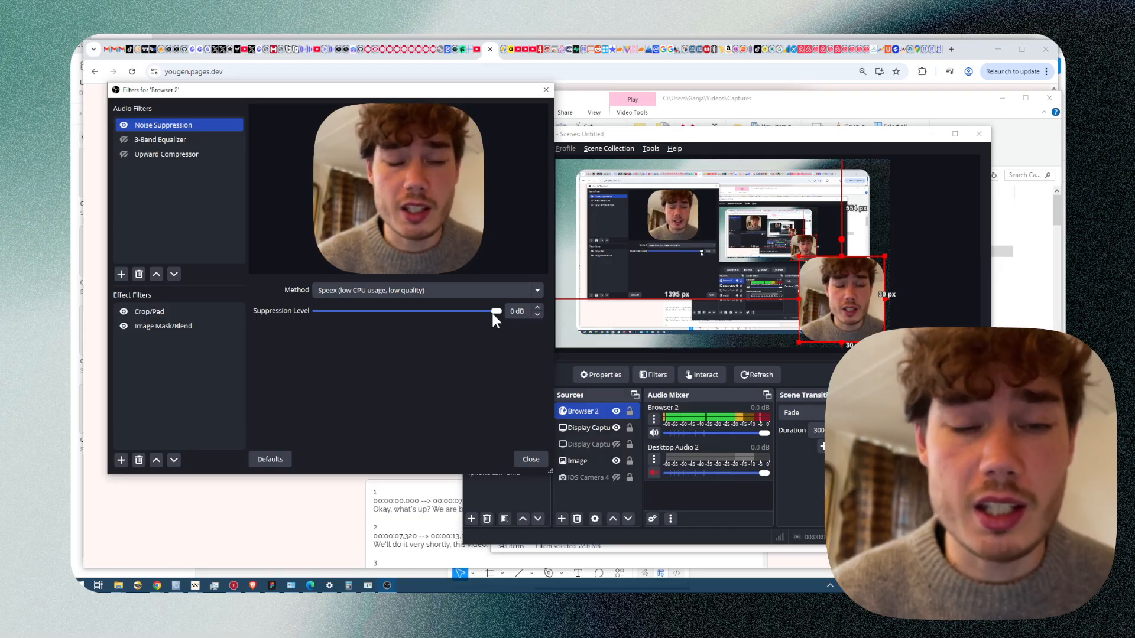
left_click_drag(493, 309, 402, 311)
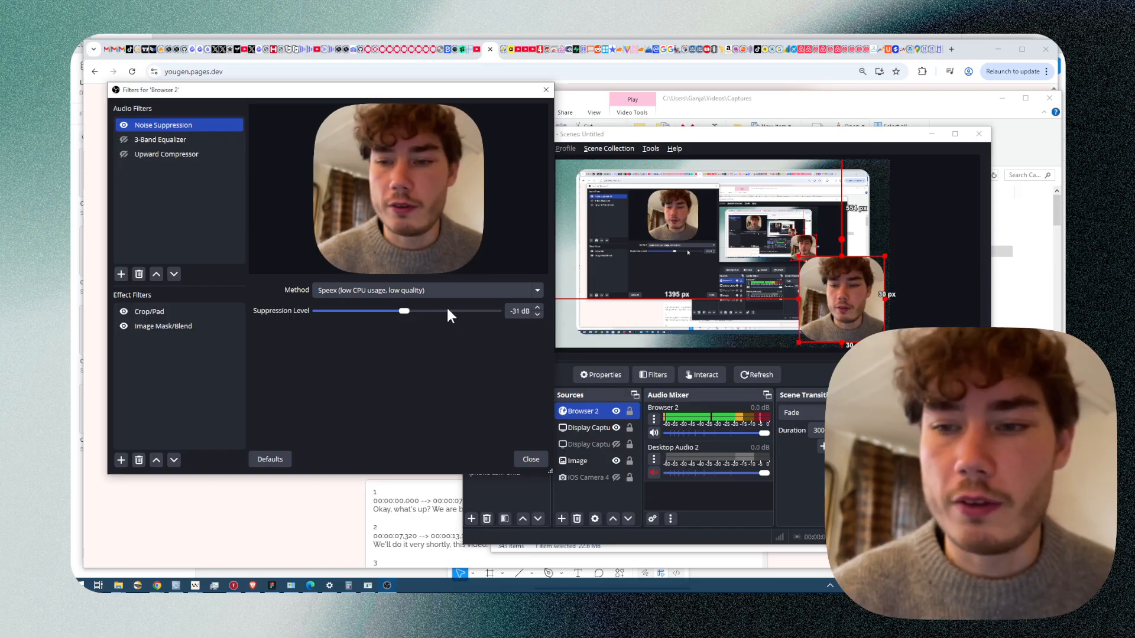
left_click_drag(408, 310, 329, 315)
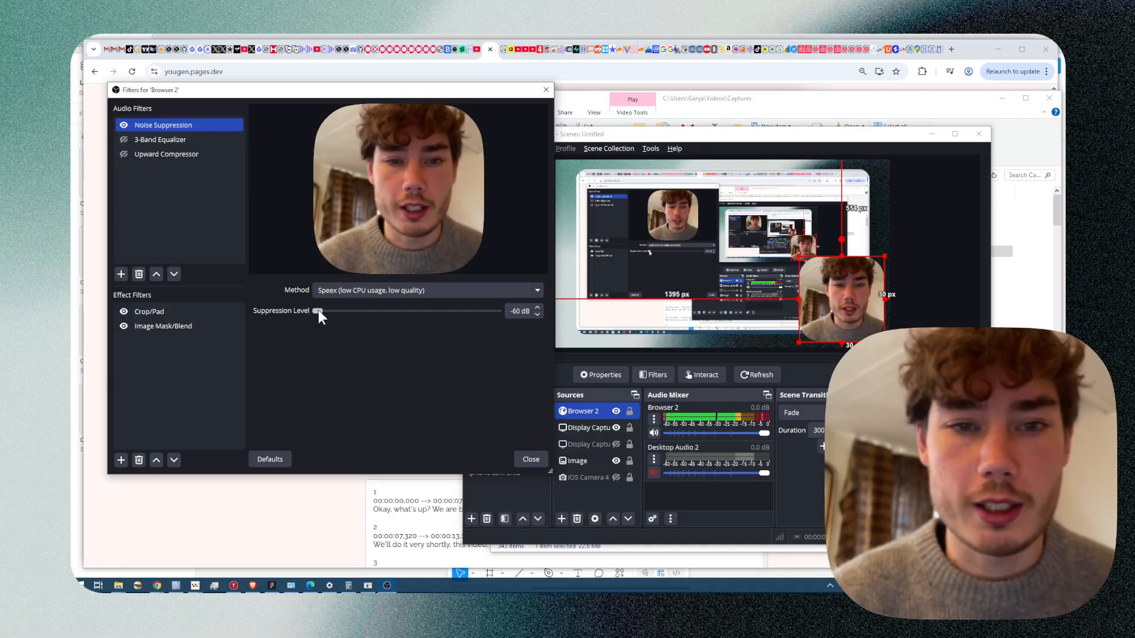
left_click(124, 126)
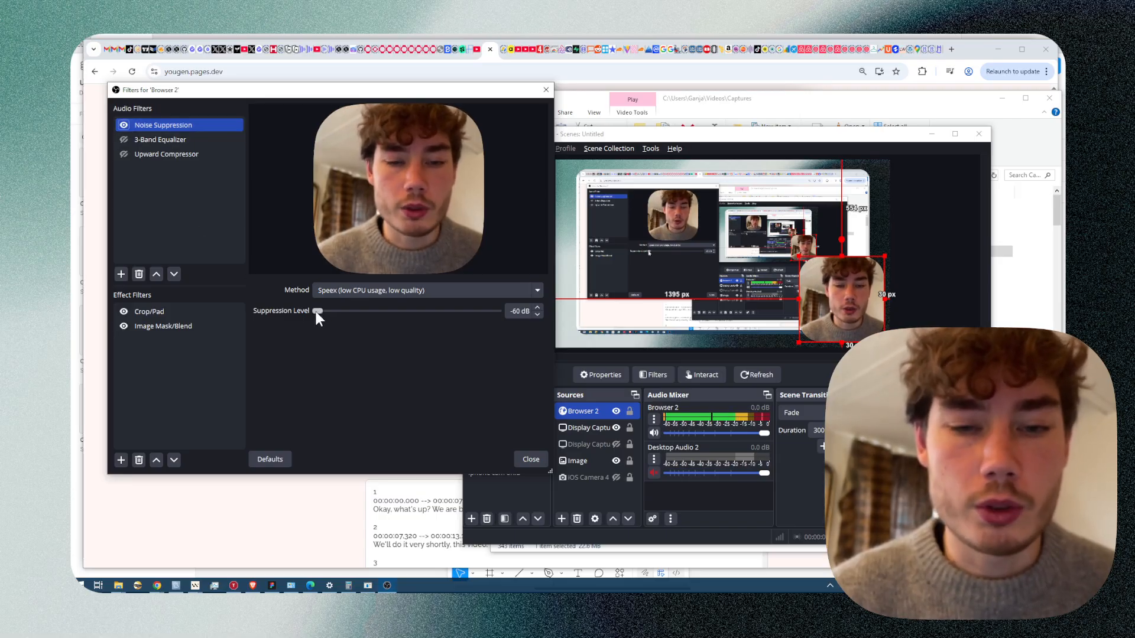
Try a suppression level of -1 dB with the filter off and on, and set the method back to RNNoise.
left_click_drag(316, 311, 491, 315)
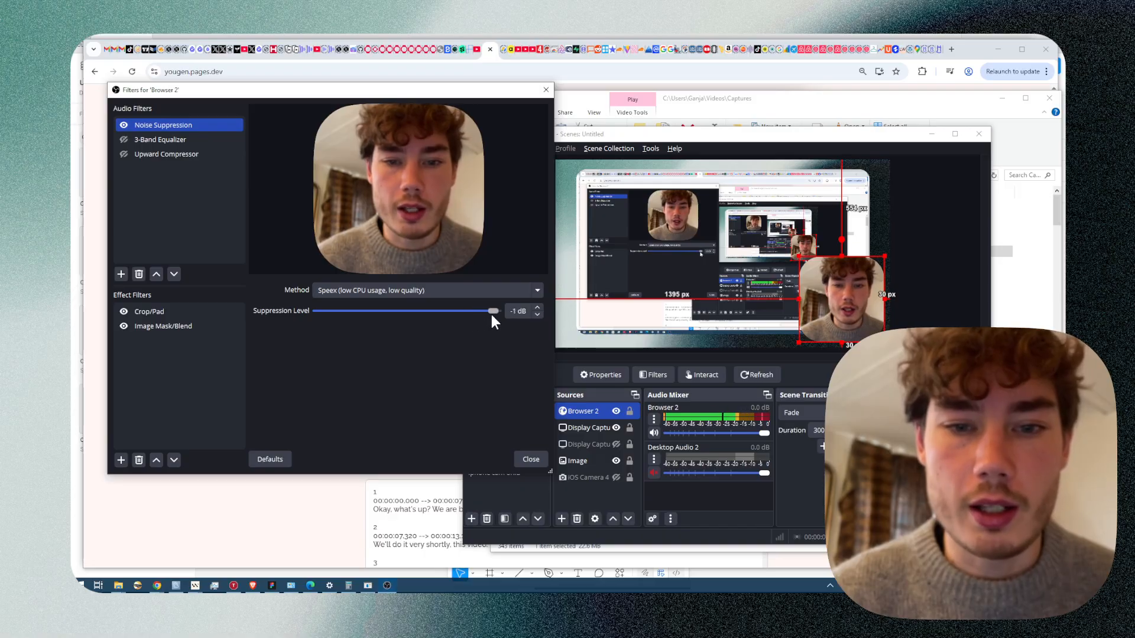
left_click(124, 125)
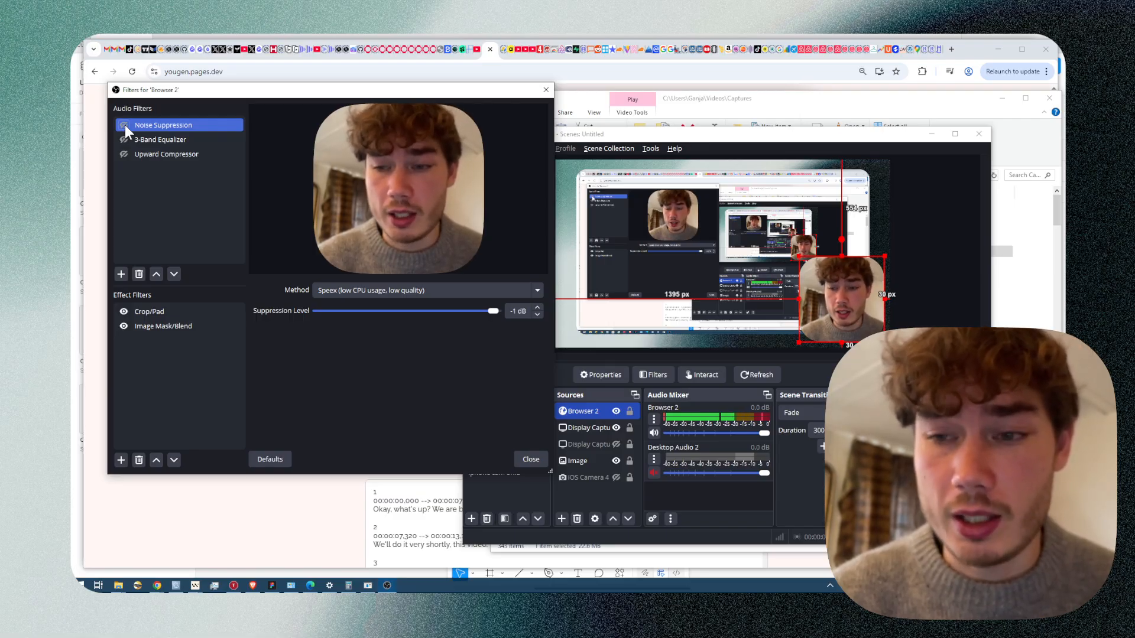
left_click(124, 125)
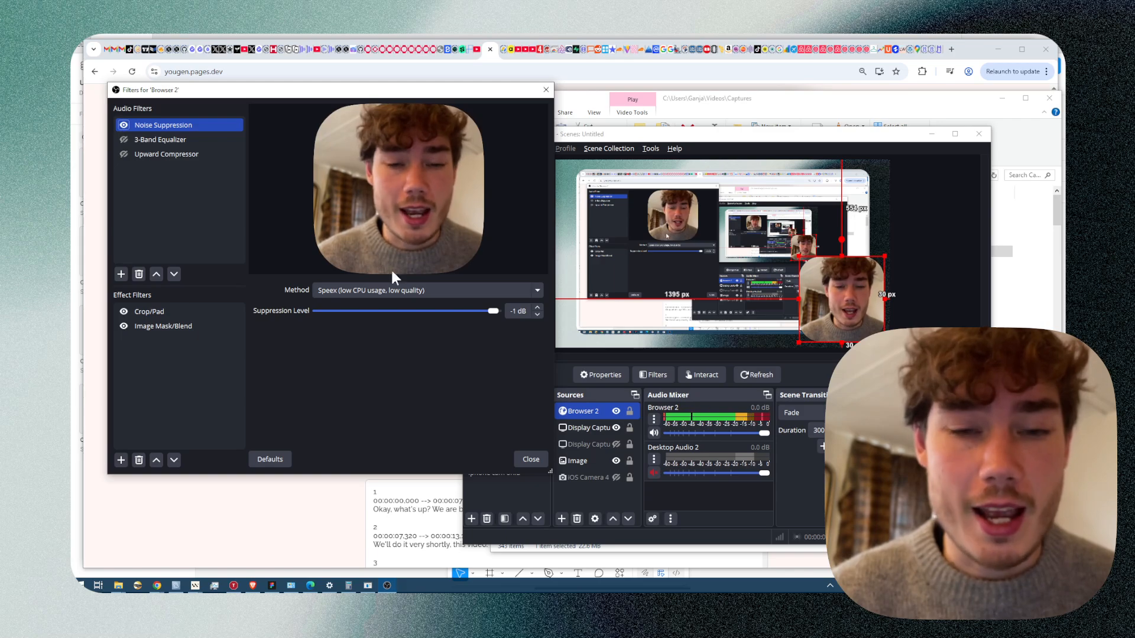
left_click(426, 291)
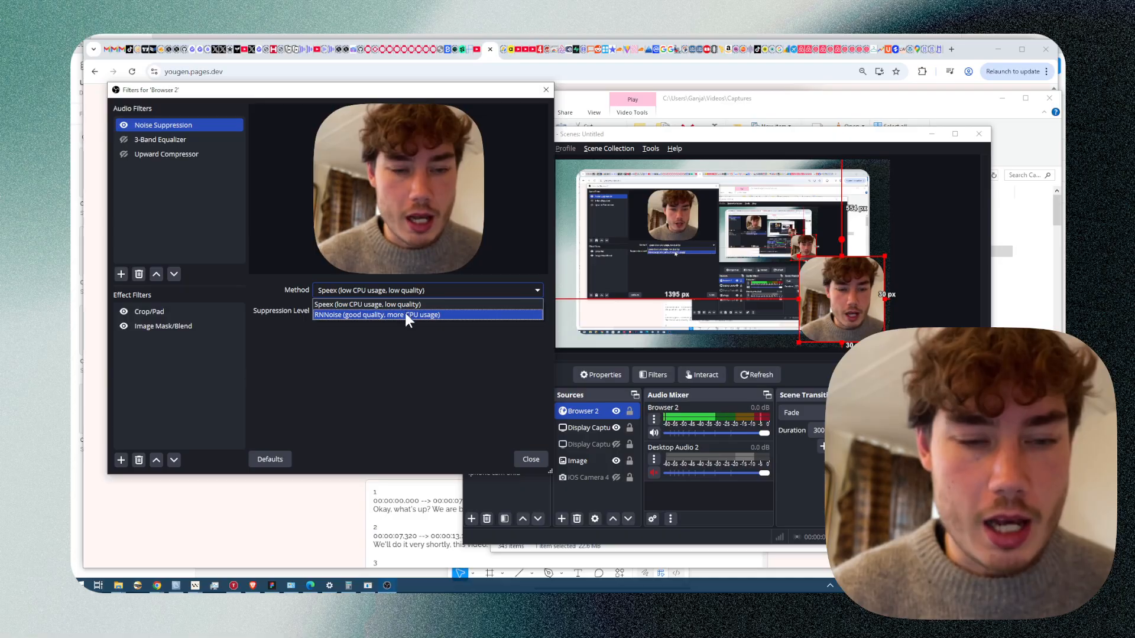
left_click(405, 313)
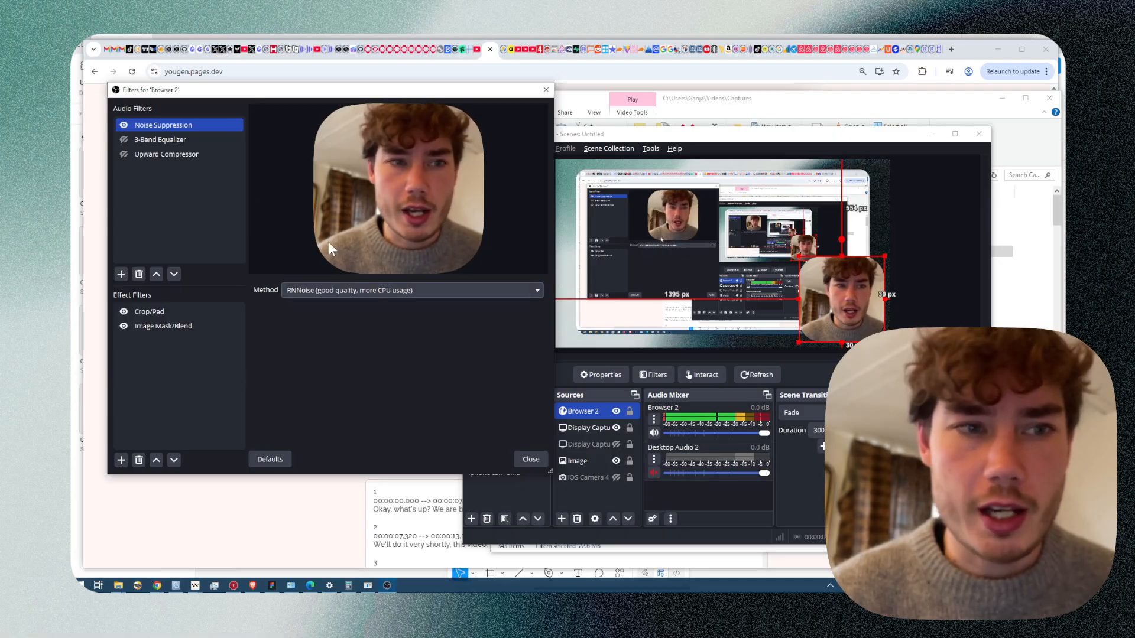
Bring the 3-Band Equalizer's High to -0.10 dB and Mid to -0.40 dB, and turn the filter on.
left_click(144, 143)
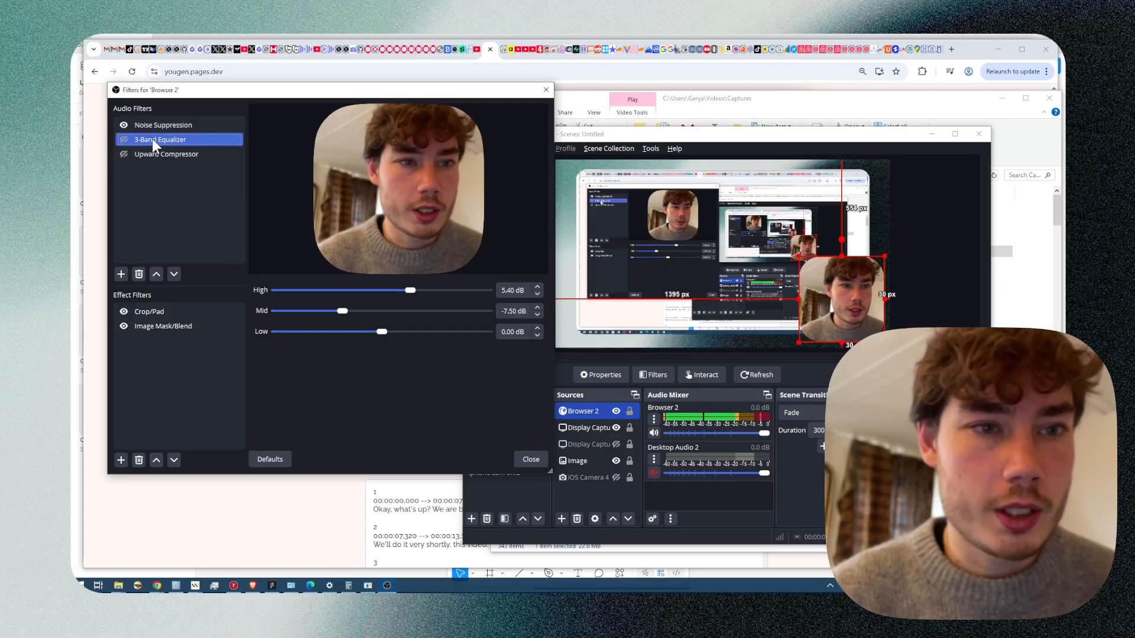
right_click(176, 143)
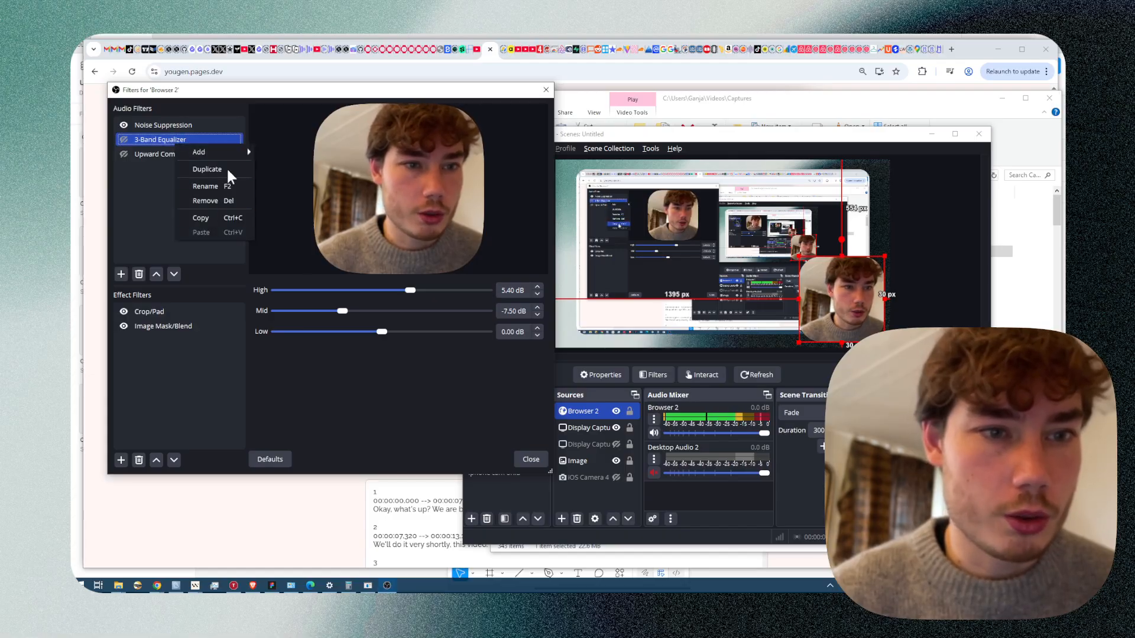
left_click(161, 217)
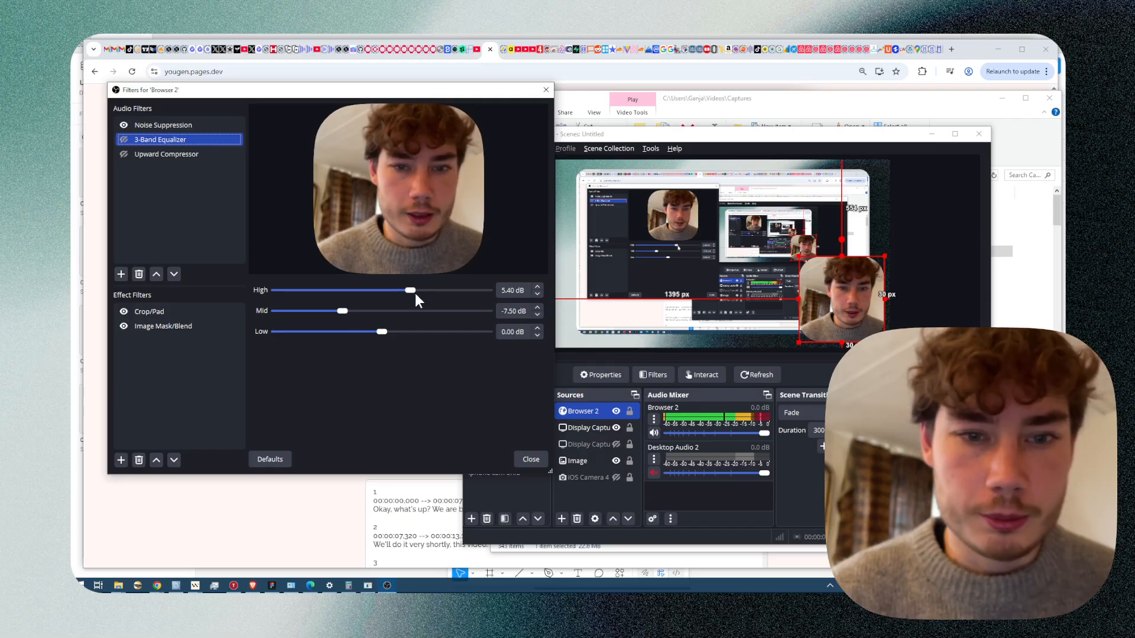
left_click_drag(414, 294, 381, 311)
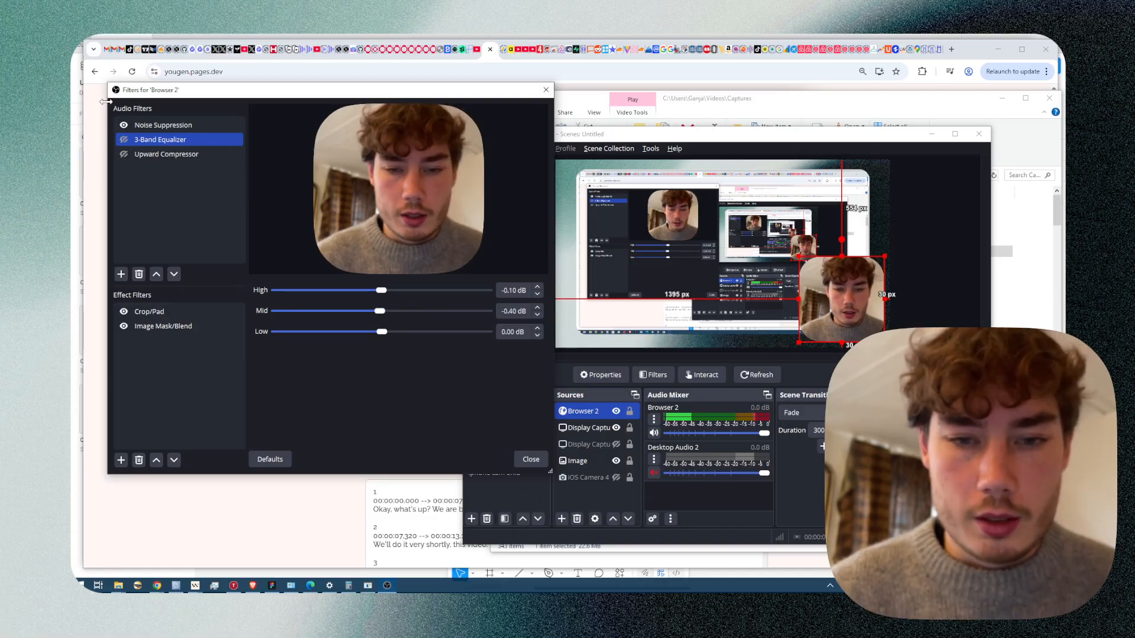
left_click(125, 139)
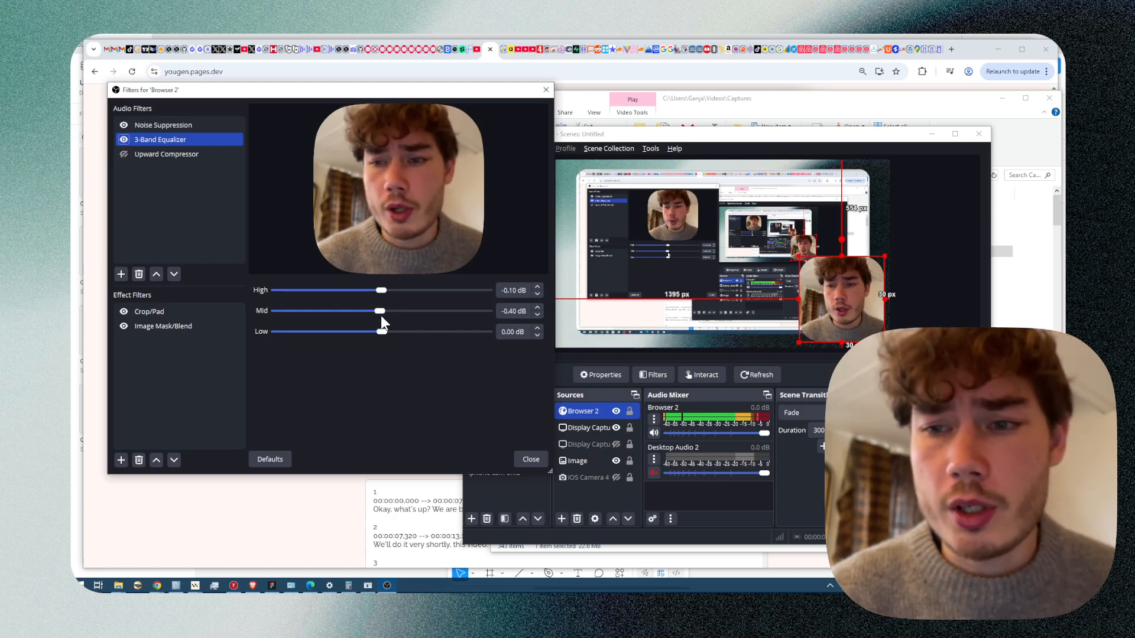
Raise the equalizer's High band to 6.20 dB and lower its Mid band to -6.50 dB.
left_click_drag(378, 310, 400, 290)
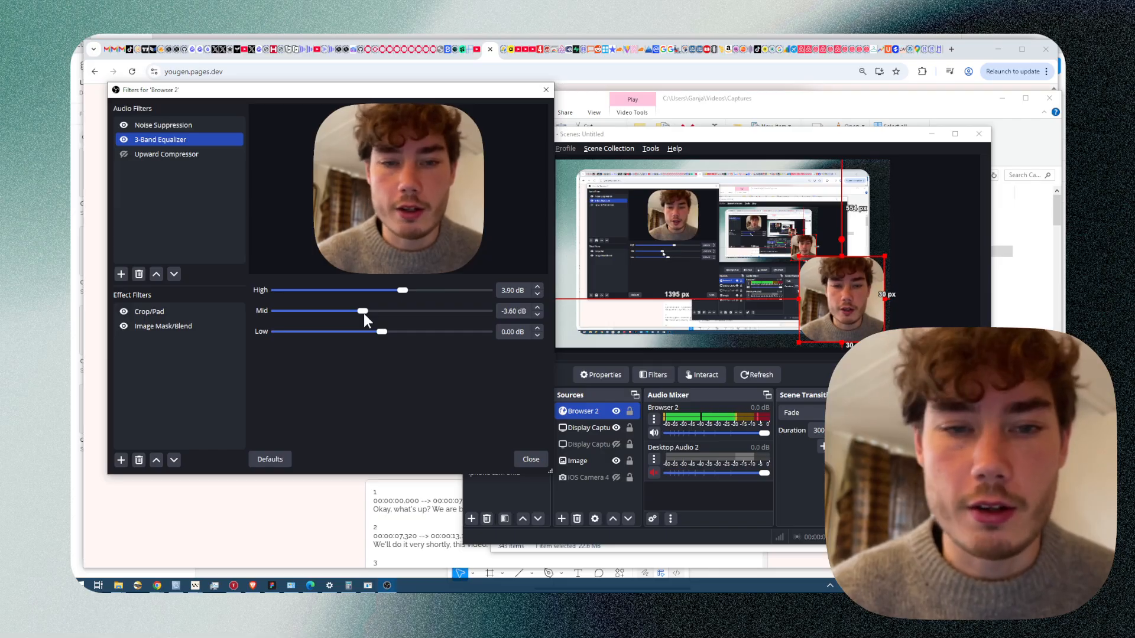
left_click_drag(364, 314, 362, 309)
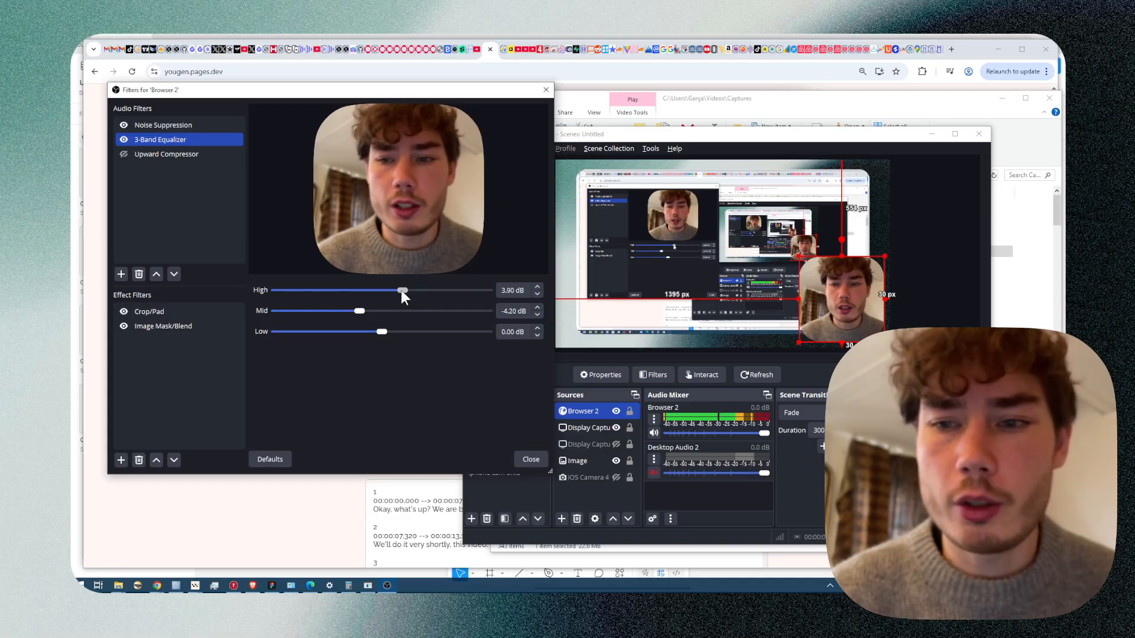
left_click_drag(400, 290, 345, 311)
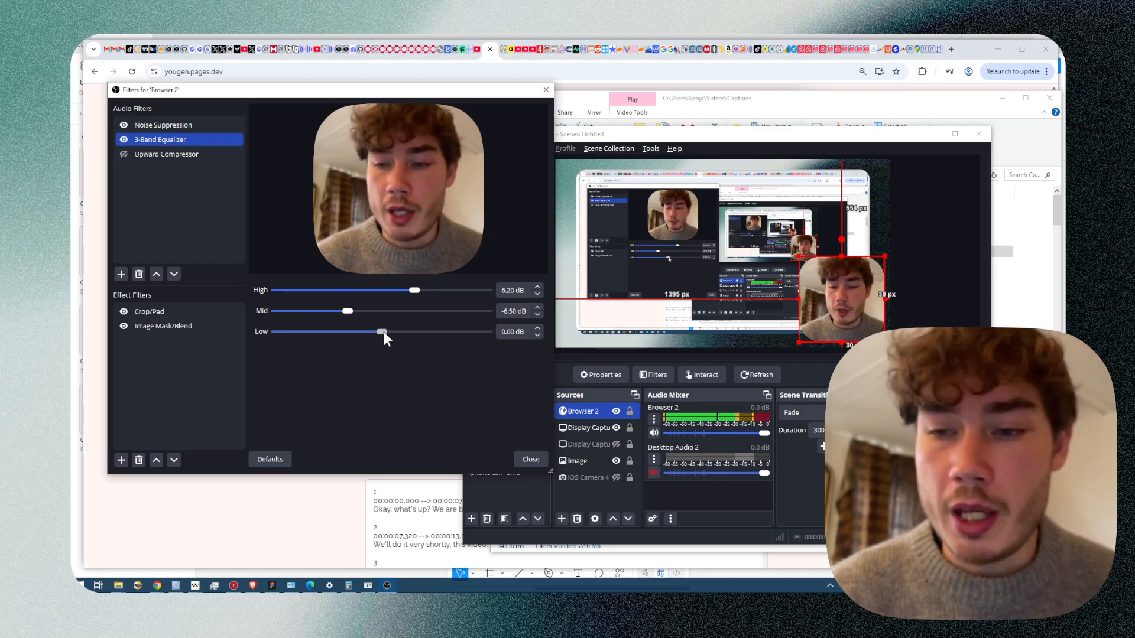
Set the equalizer's Low band to 0.20 dB.
mouse_move(383, 332)
left_mouse_down()
mouse_move(363, 330)
mouse_move(383, 333)
left_mouse_up()
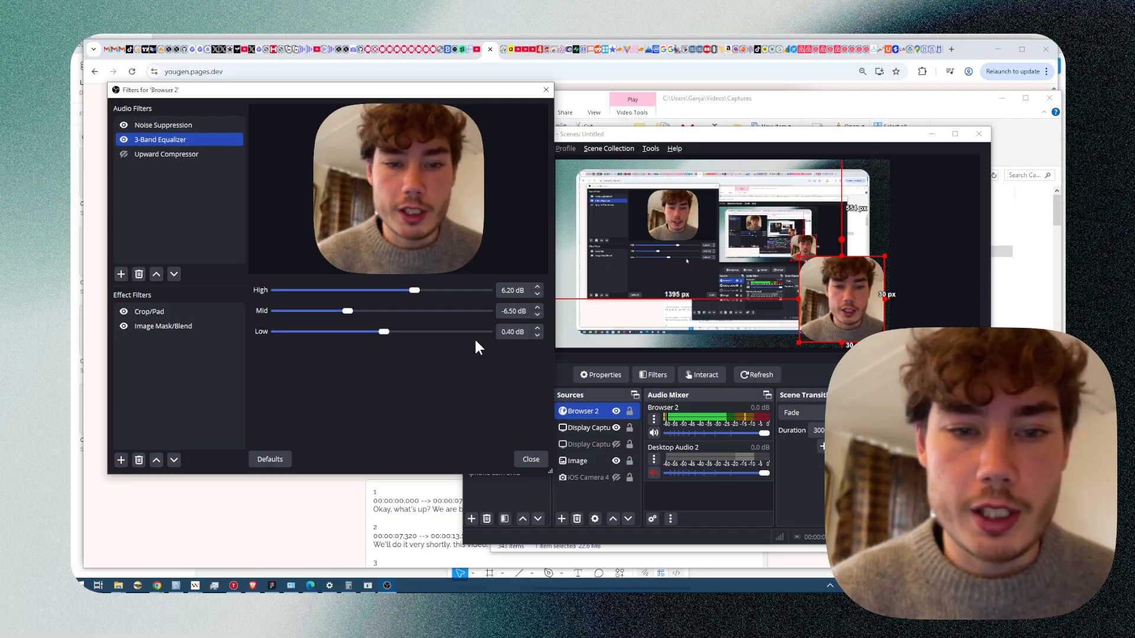
left_click(536, 336)
left_click(537, 336)
left_click(383, 350)
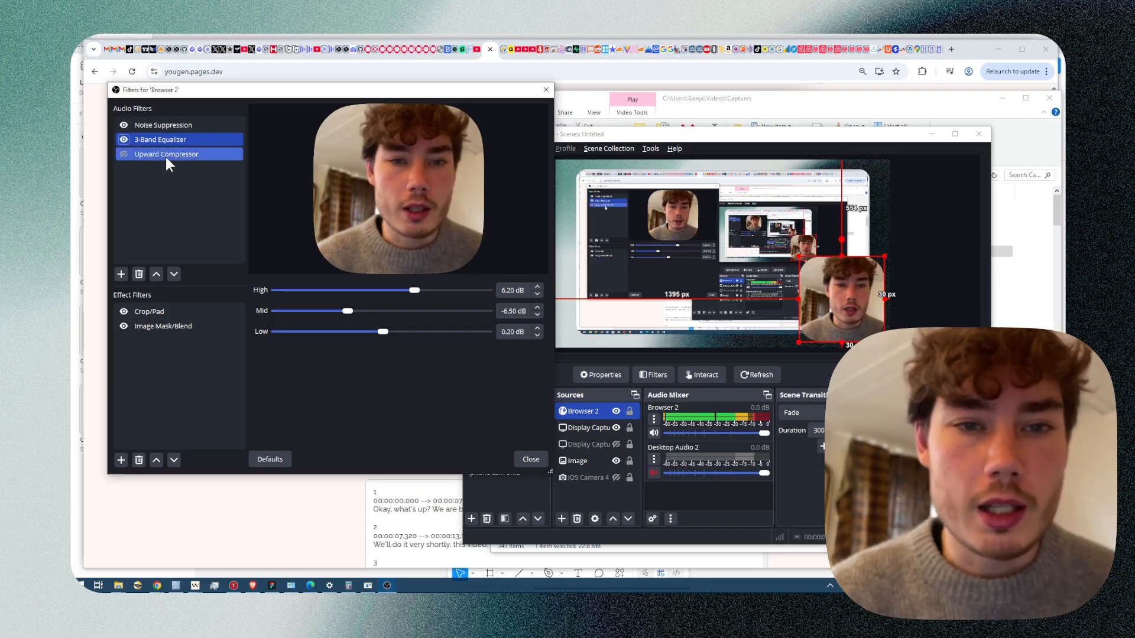
Remove the existing Upward Compressor from the audio filters.
left_click(130, 151)
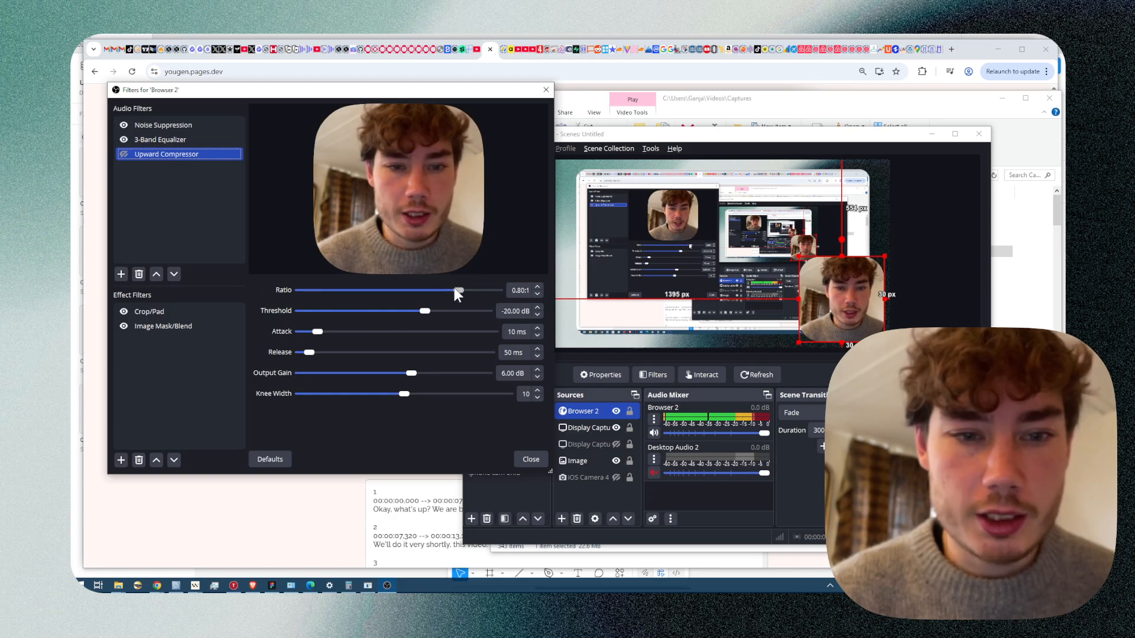
right_click(185, 154)
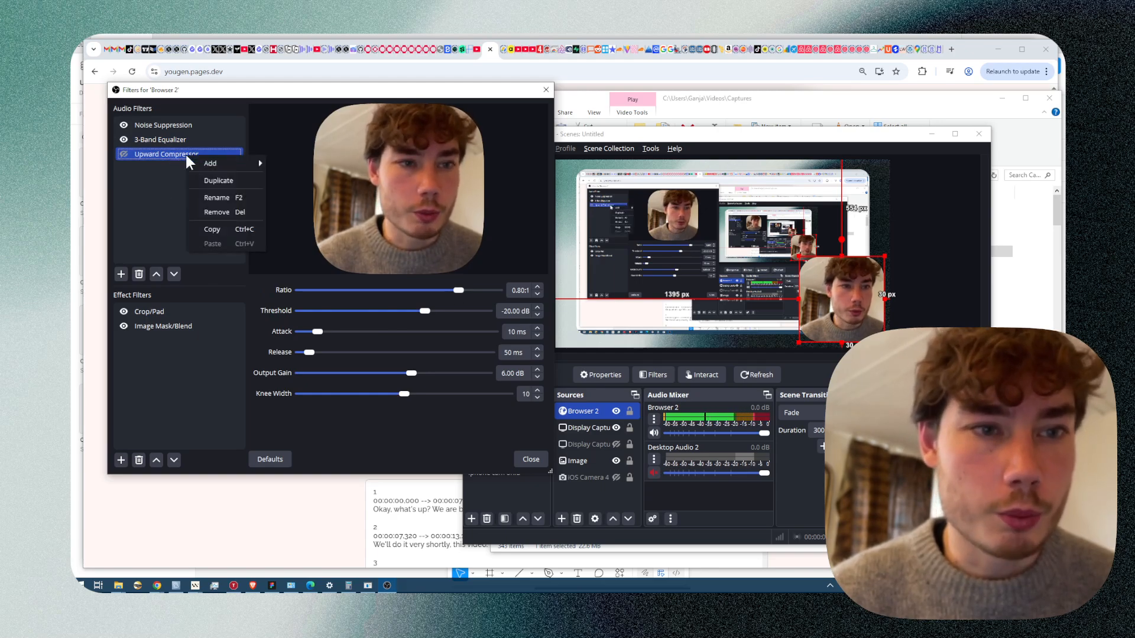
left_click(230, 209)
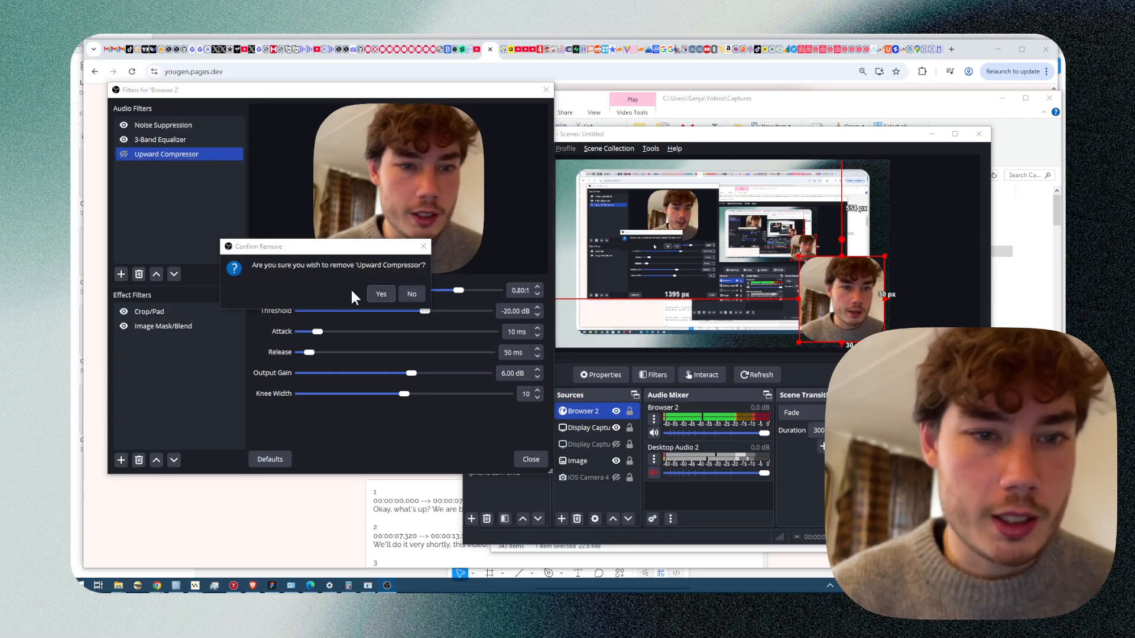
left_click(381, 294)
Add a new Upward Compressor audio filter, keeping its default name.
left_click(121, 273)
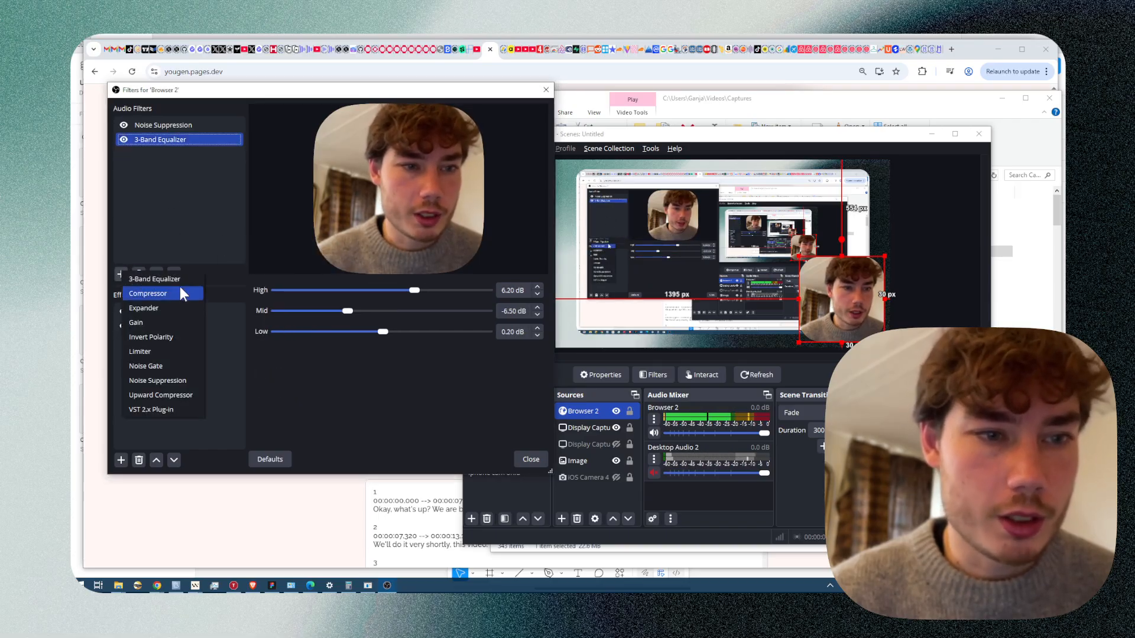
left_click(196, 395)
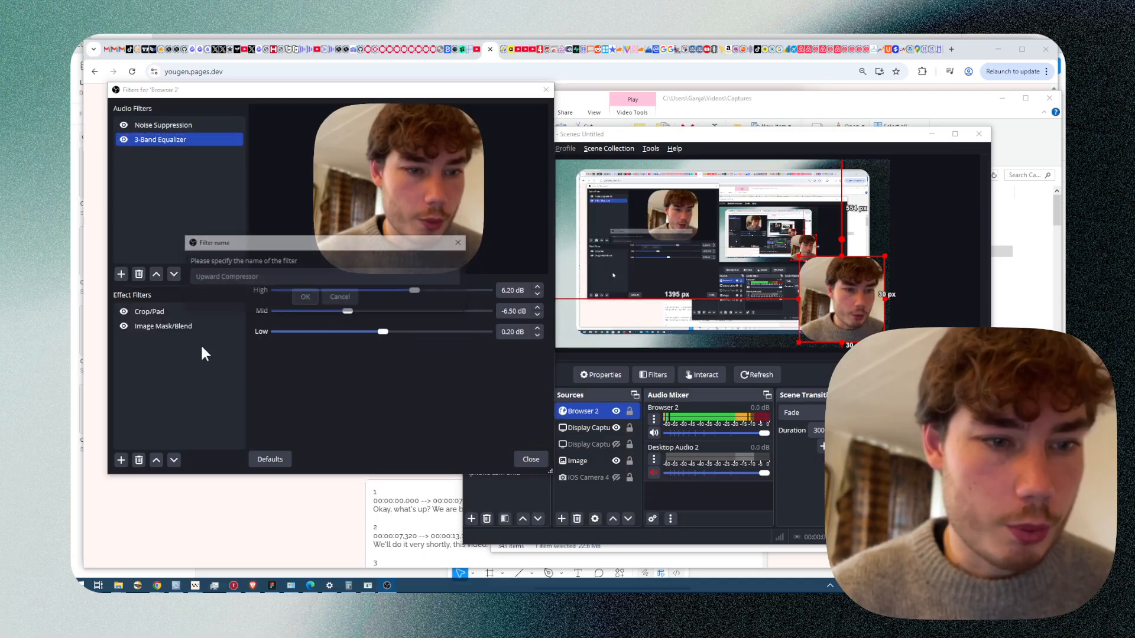
left_click(302, 298)
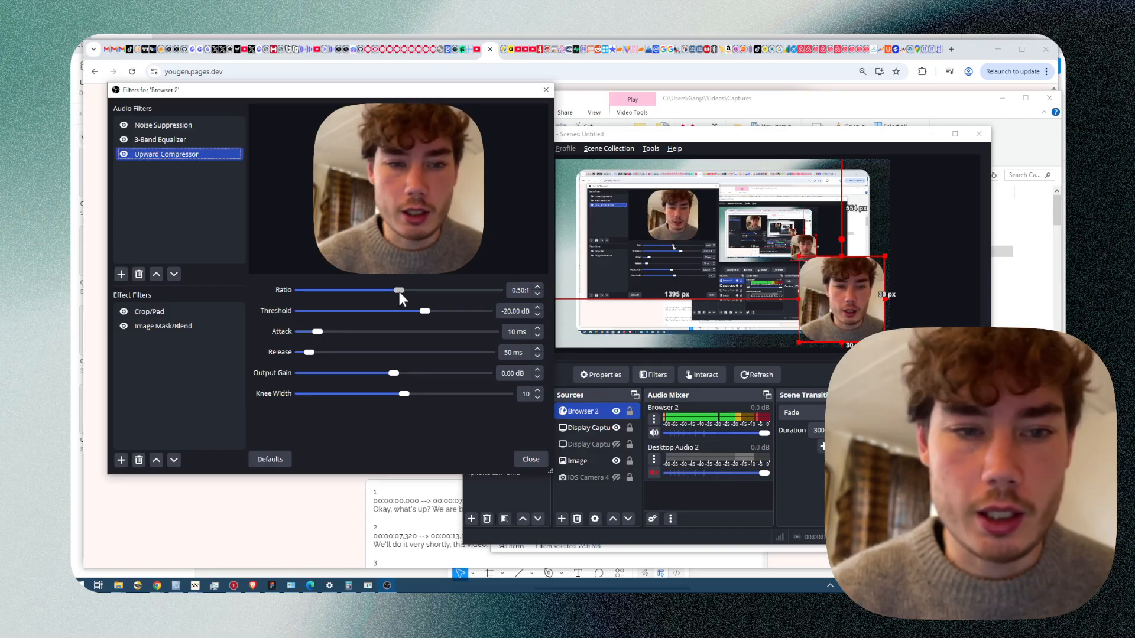
Set the Upward Compressor's ratio to 0.80:1 and its output gain to 2.70 dB.
left_click_drag(399, 292, 458, 294)
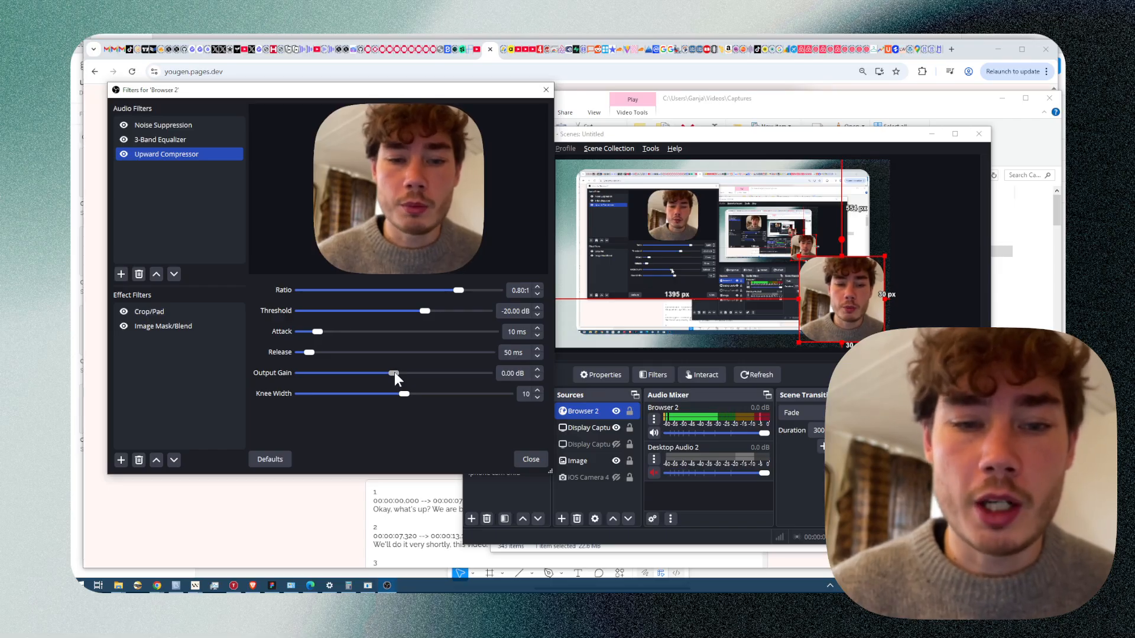
left_click_drag(395, 372, 402, 374)
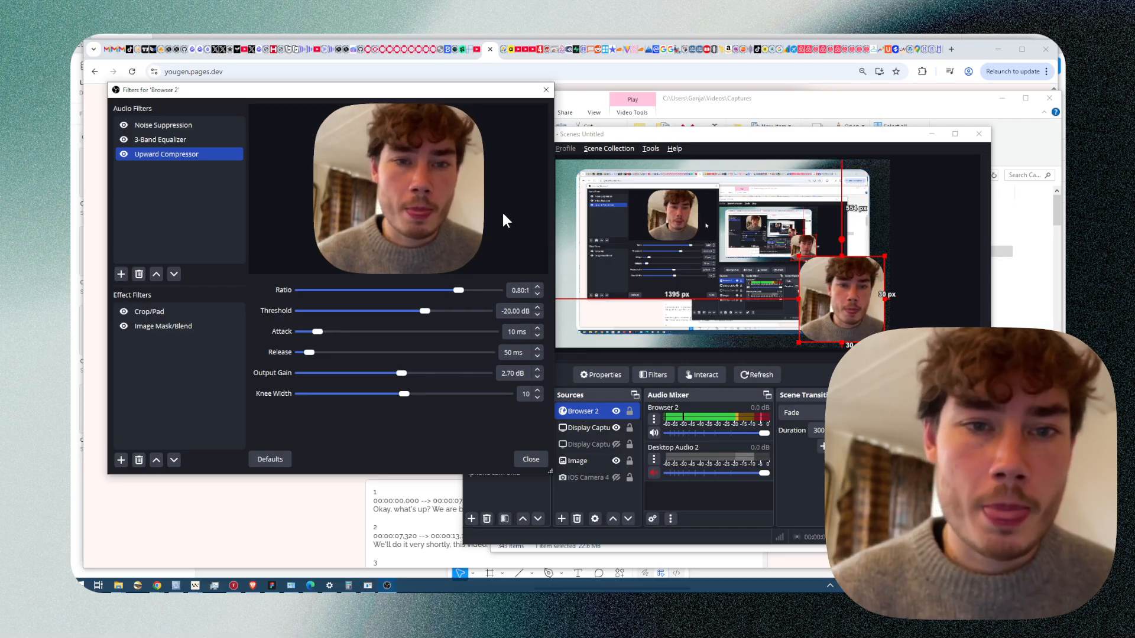
Lower the Upward Compressor's ratio to 0.60:1 and its output gain to 2.00 dB.
left_click(538, 294)
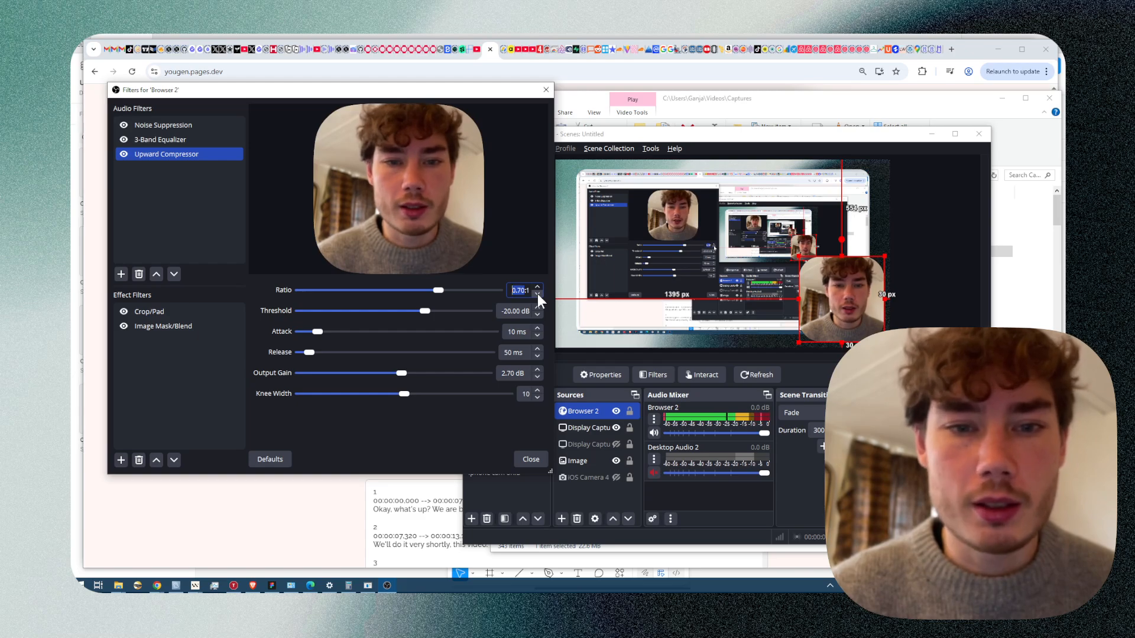
left_click(538, 293)
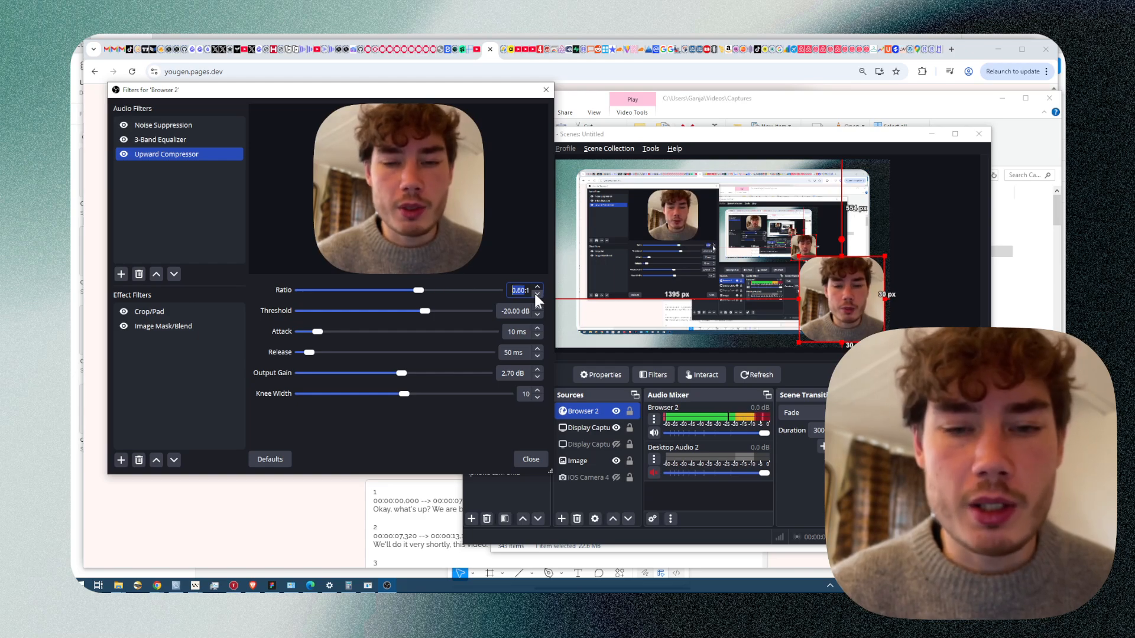
left_click(236, 195)
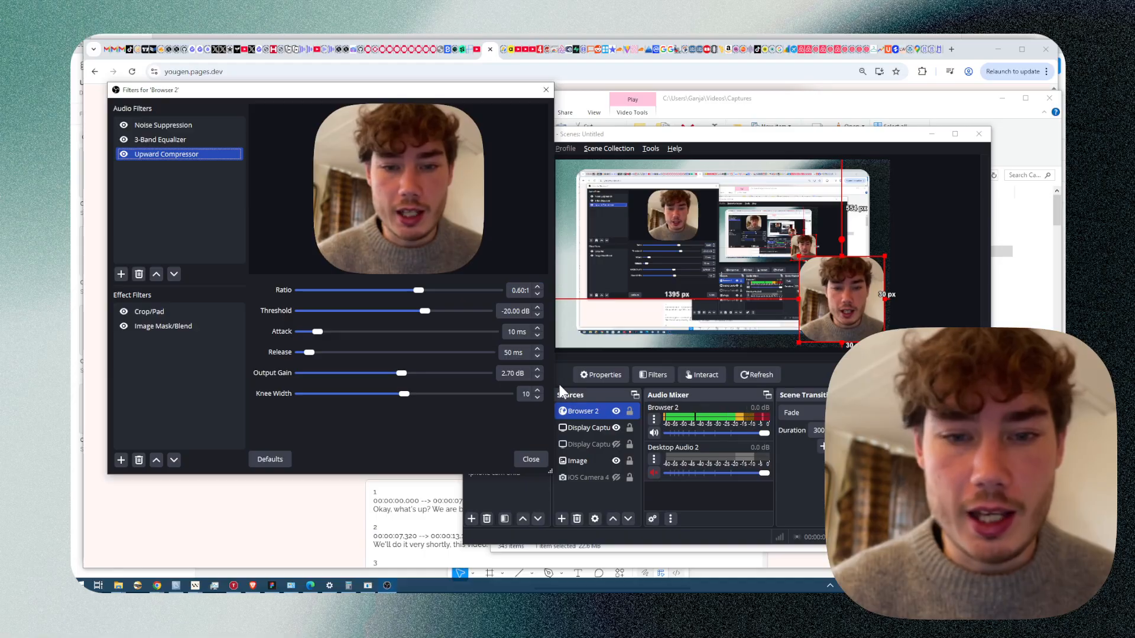
left_click(539, 378)
left_click(538, 378)
left_click(538, 377)
left_click(539, 378)
left_click(537, 378)
left_click(539, 378)
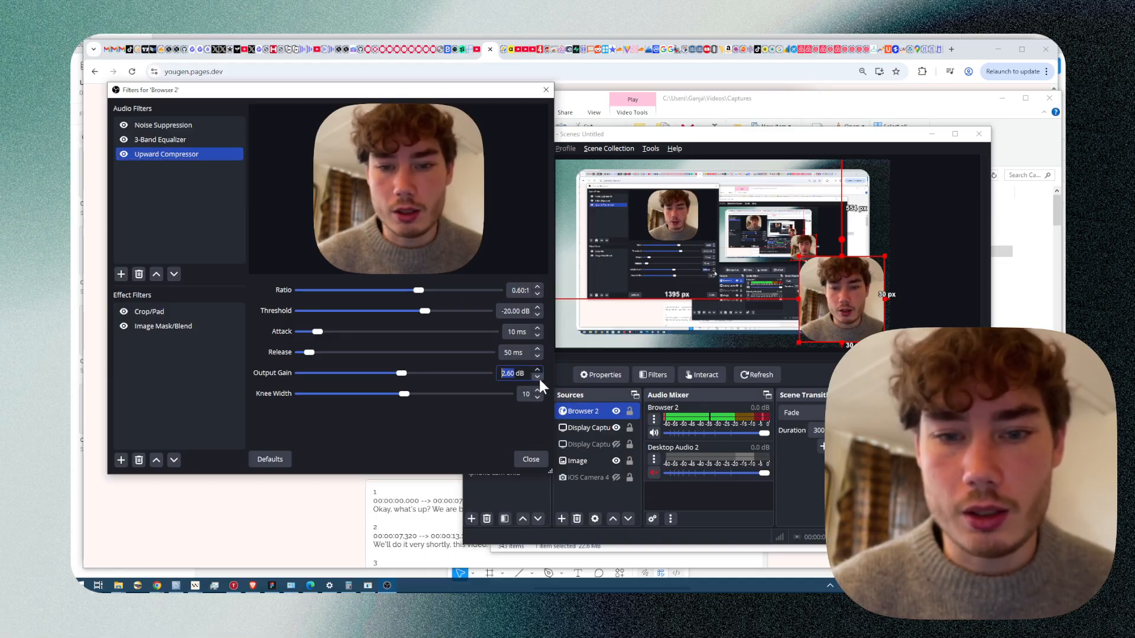
left_click(538, 378)
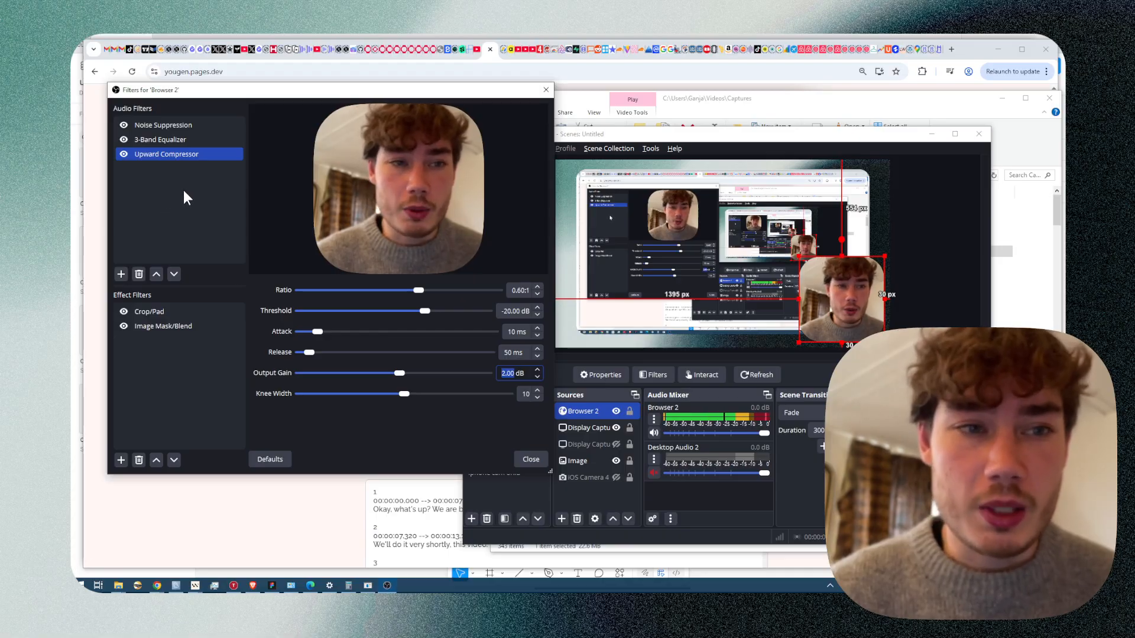
Disable the Upward Compressor, 3-Band Equalizer and Noise Suppression audio filters to hear the unfiltered microphone.
left_click(123, 155)
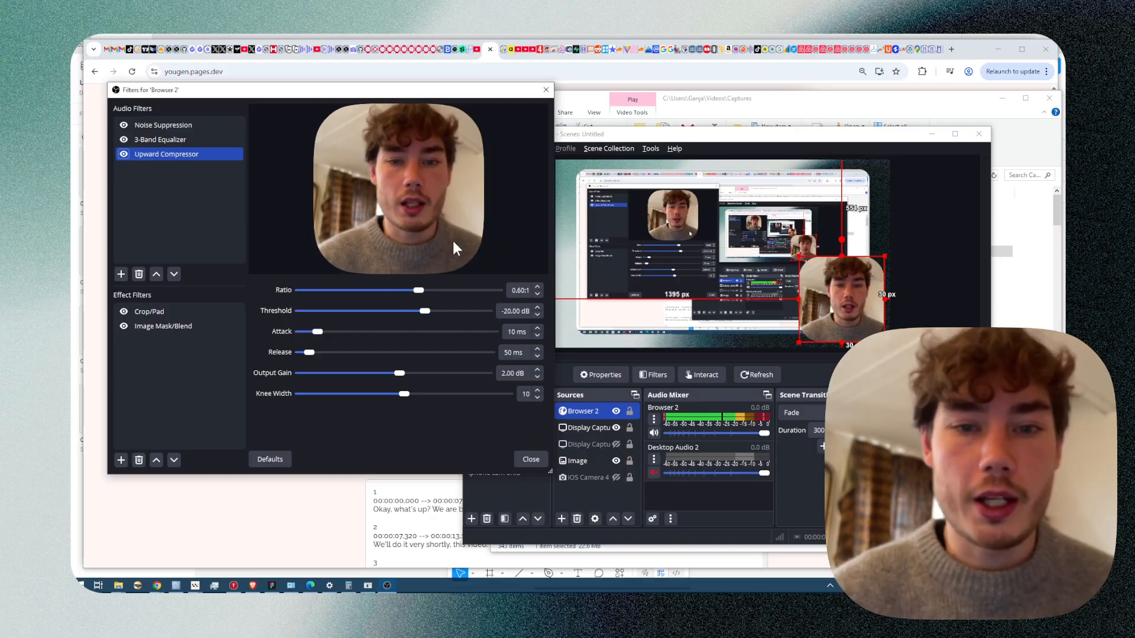
left_click(125, 154)
left_click(123, 139)
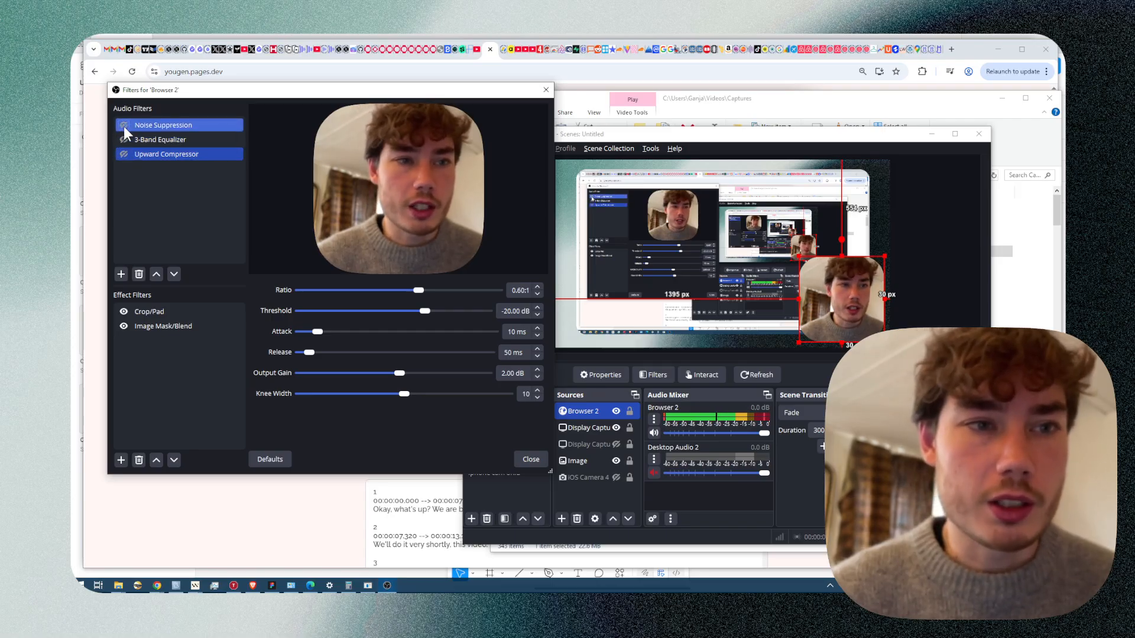
left_click(123, 125)
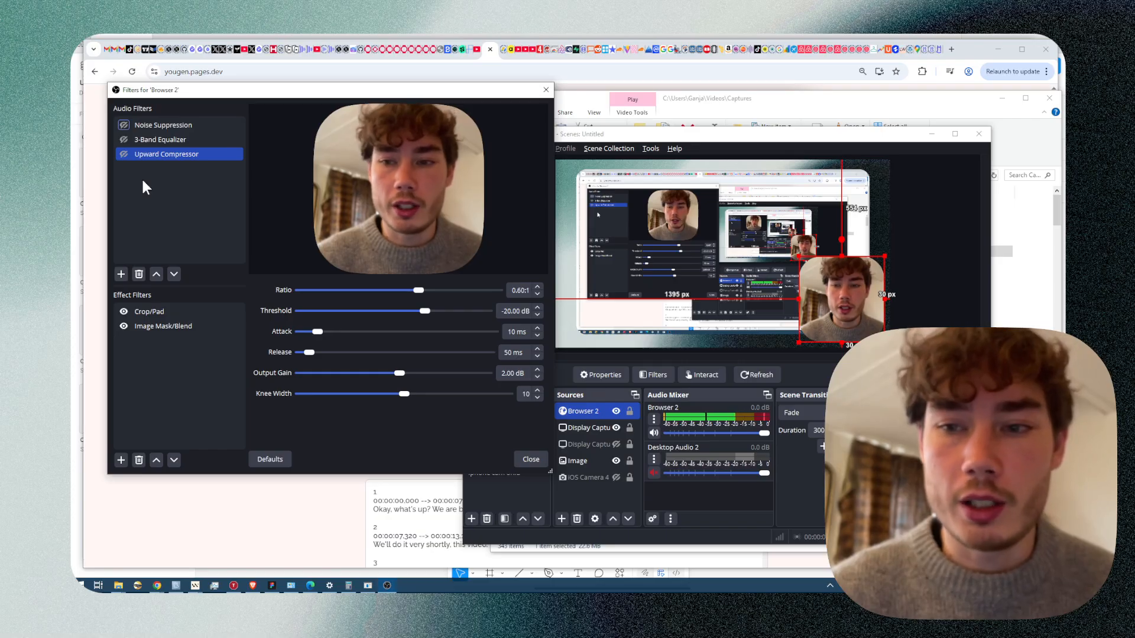
Audition the 3-Band Equalizer and the Upward Compressor one at a time, disabling each again after listening.
left_click(123, 140, "shift")
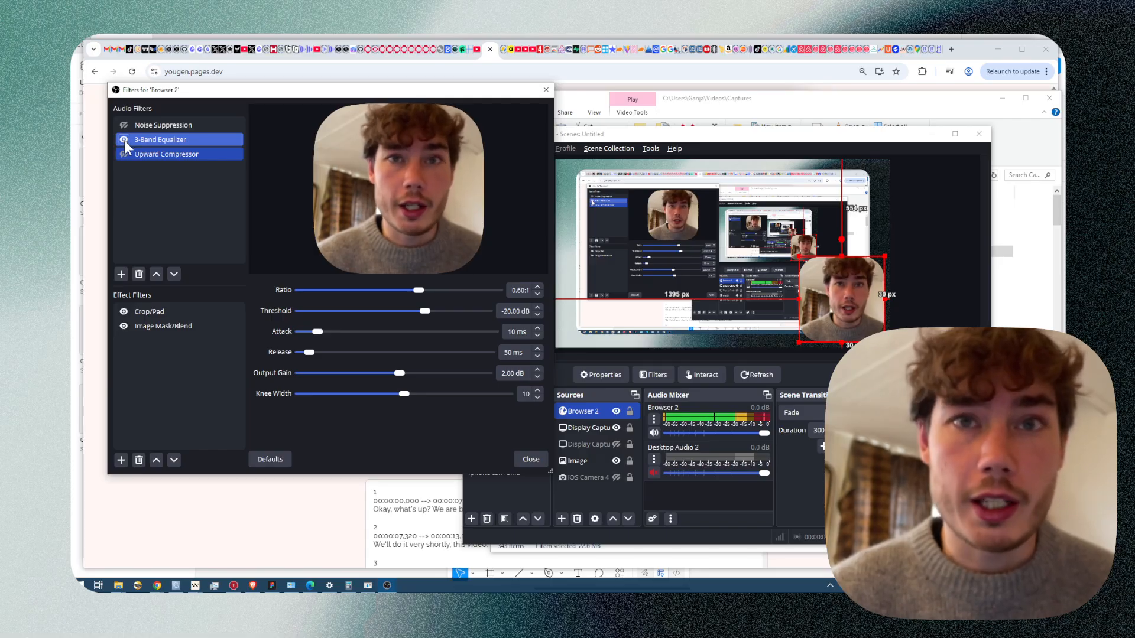
left_click(124, 140)
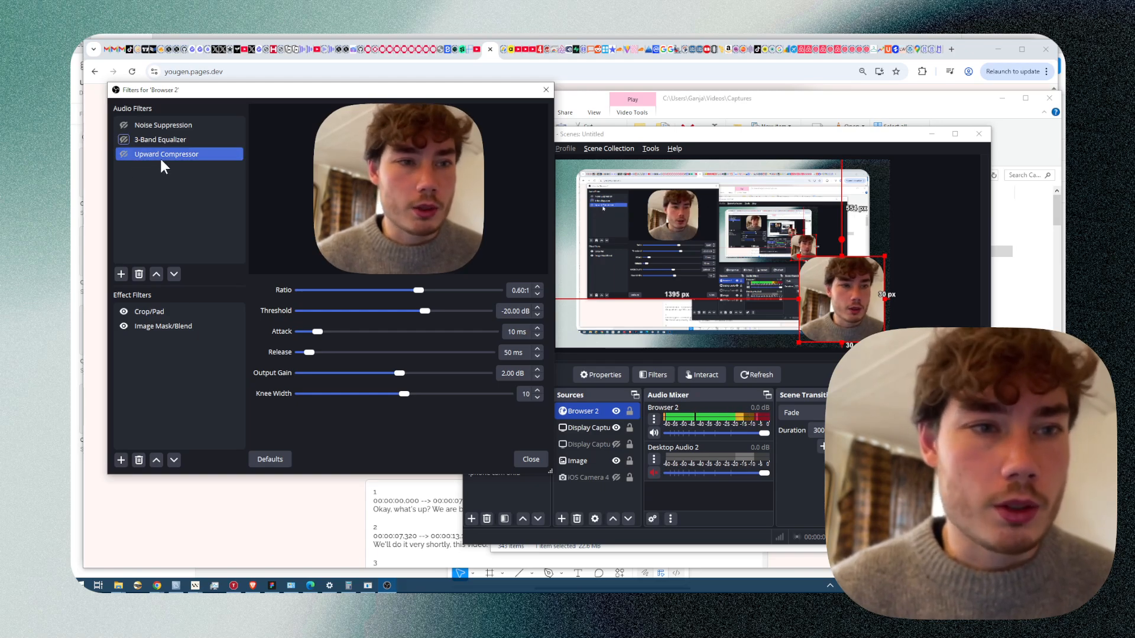
left_click(123, 155)
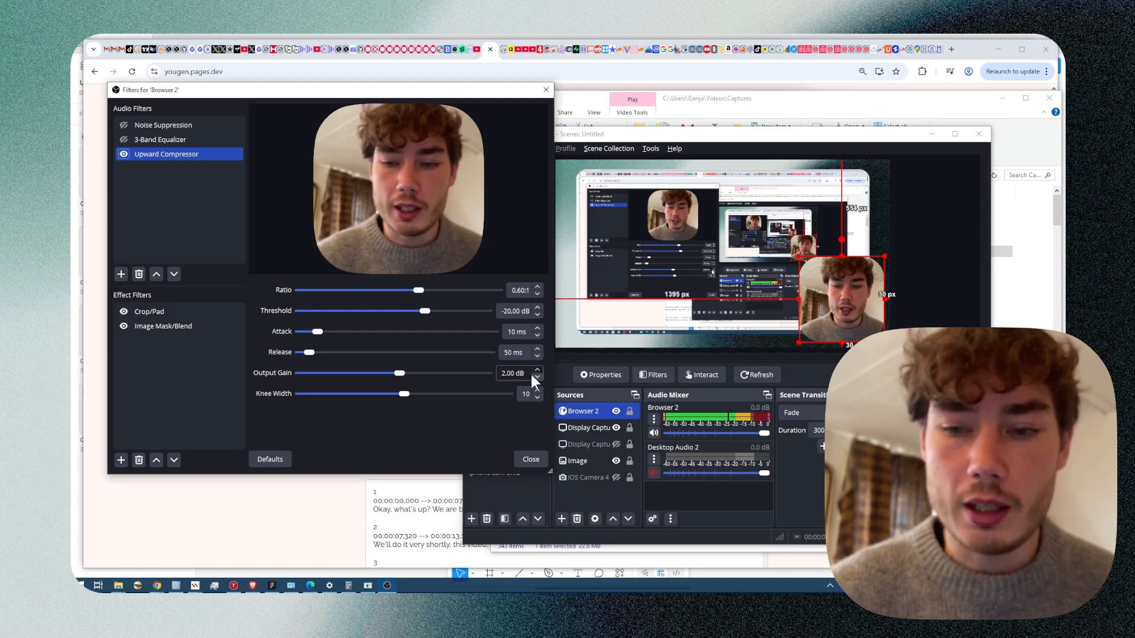
left_click(764, 418)
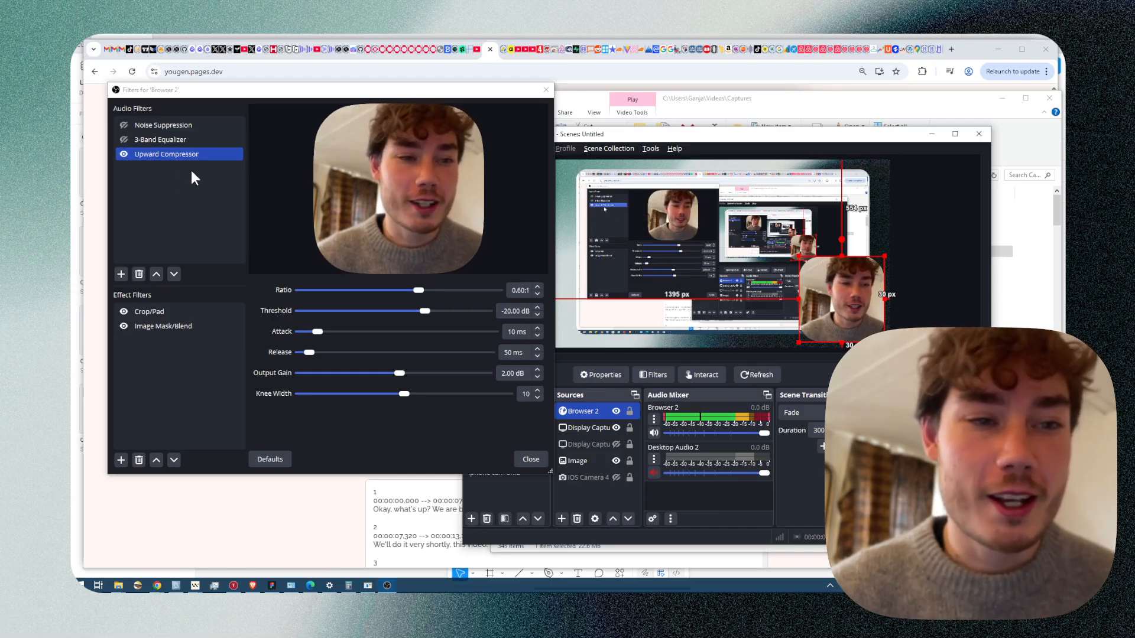
left_click(124, 154)
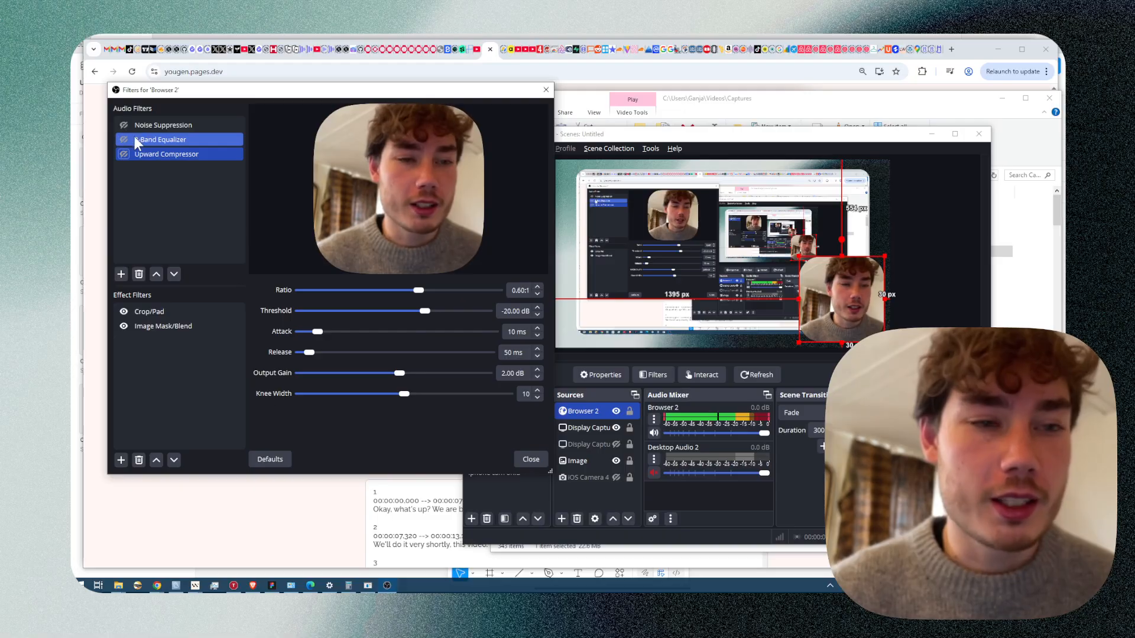
Re-enable Noise Suppression and the Upward Compressor, toggling the 3-Band Equalizer to compare the sound with and without it.
left_click(124, 125)
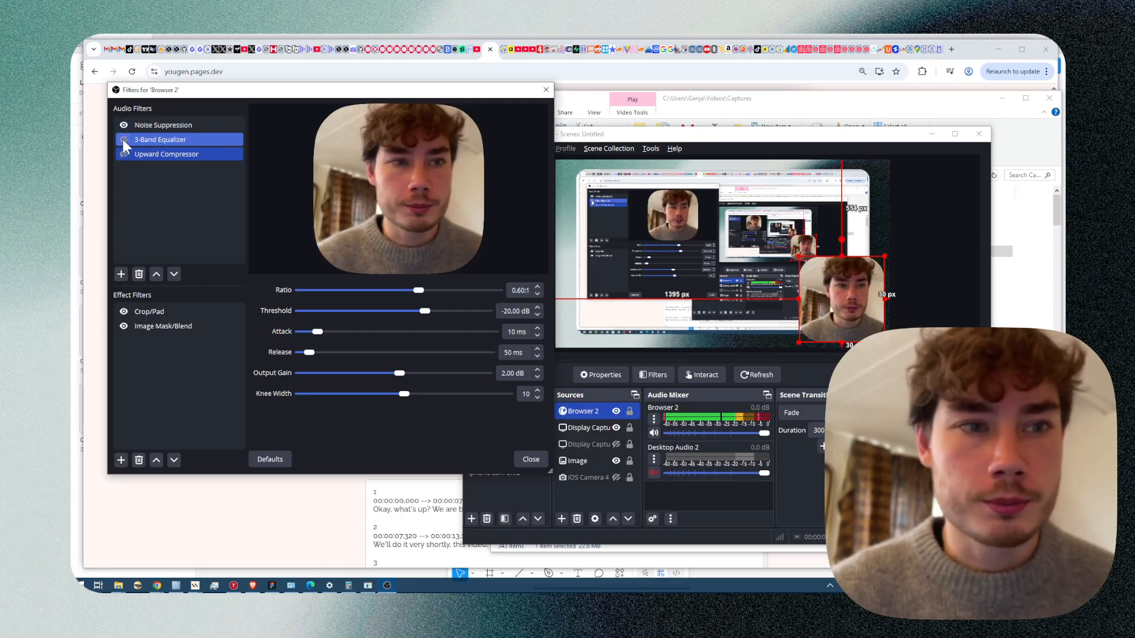
left_click(124, 140)
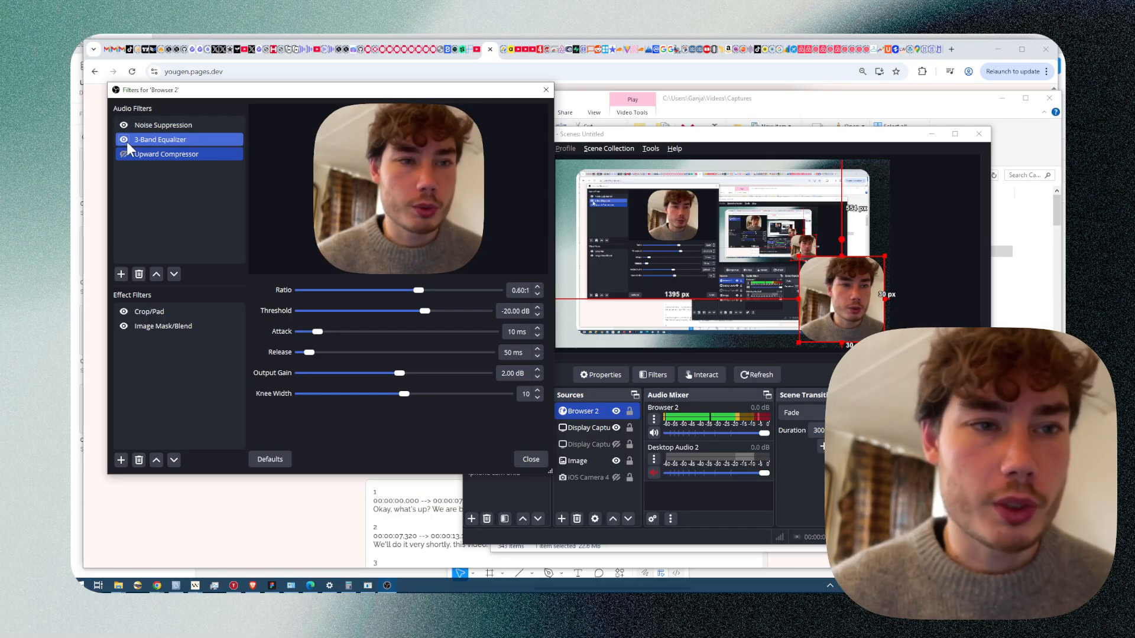
left_click(125, 141)
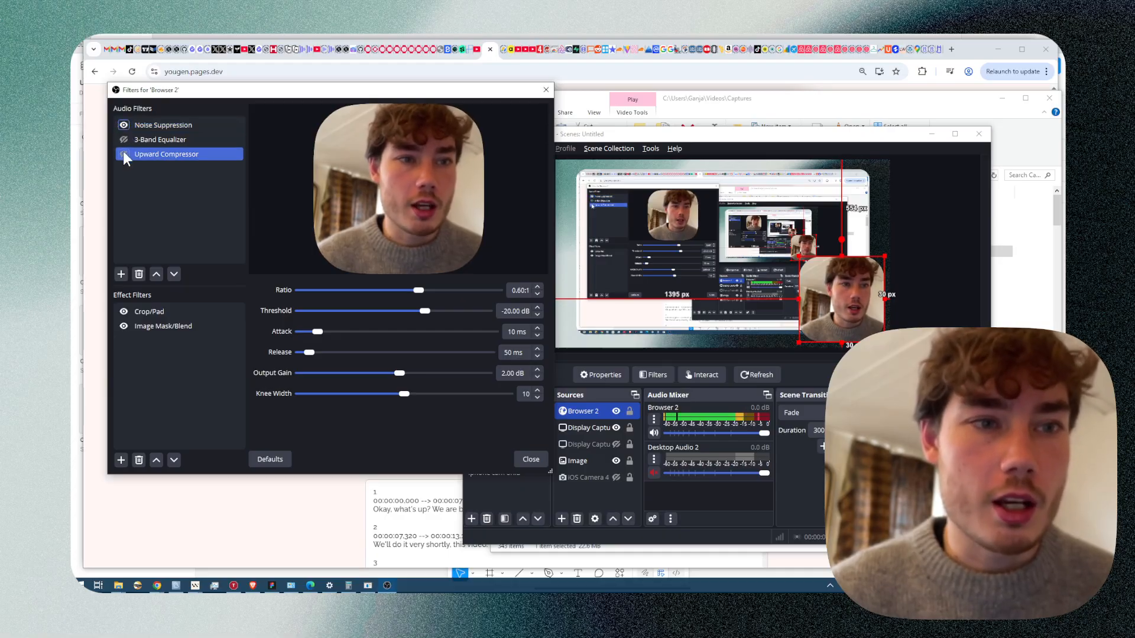
left_click(123, 154)
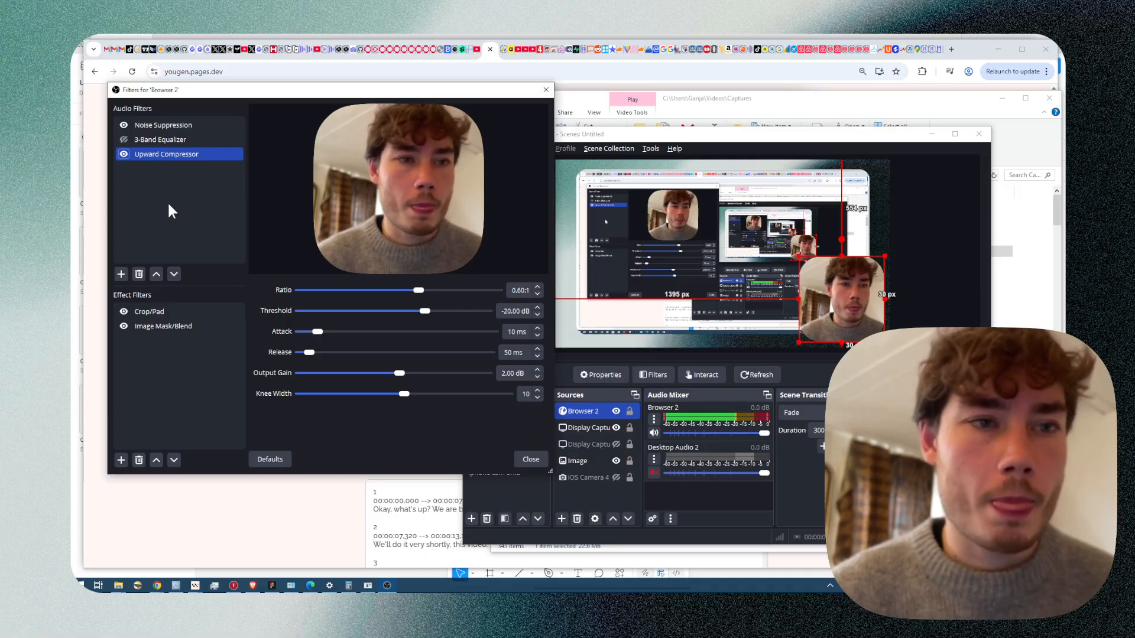
left_click(123, 140)
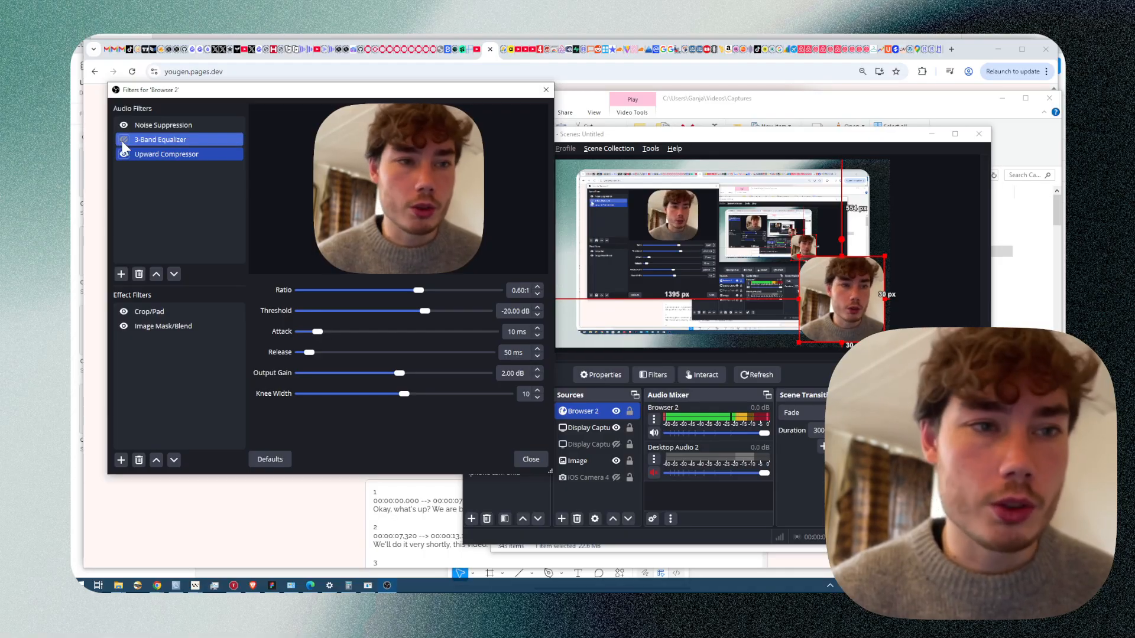